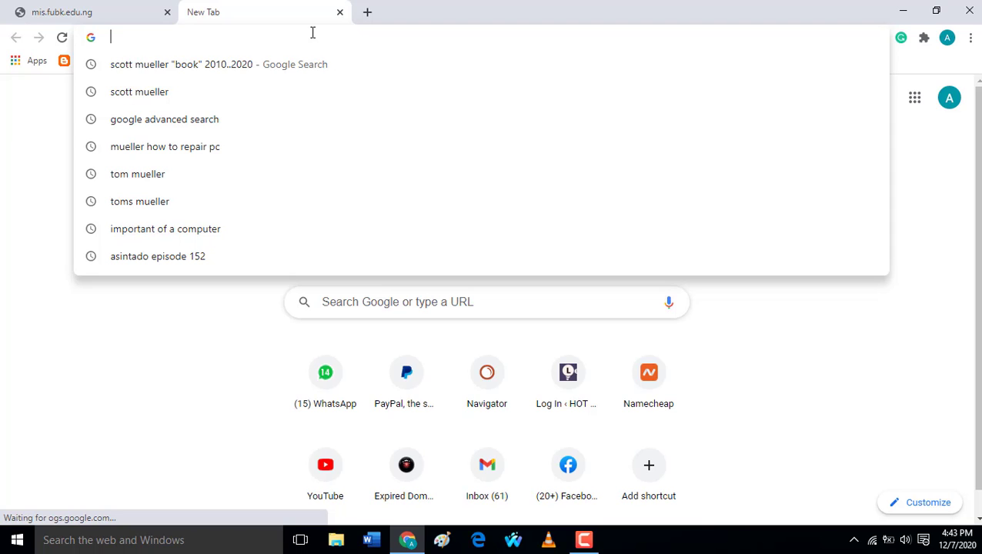
In a new tab, go to semrush.com by accepting the address-bar suggestion for 'se'.
text(semrush.com)
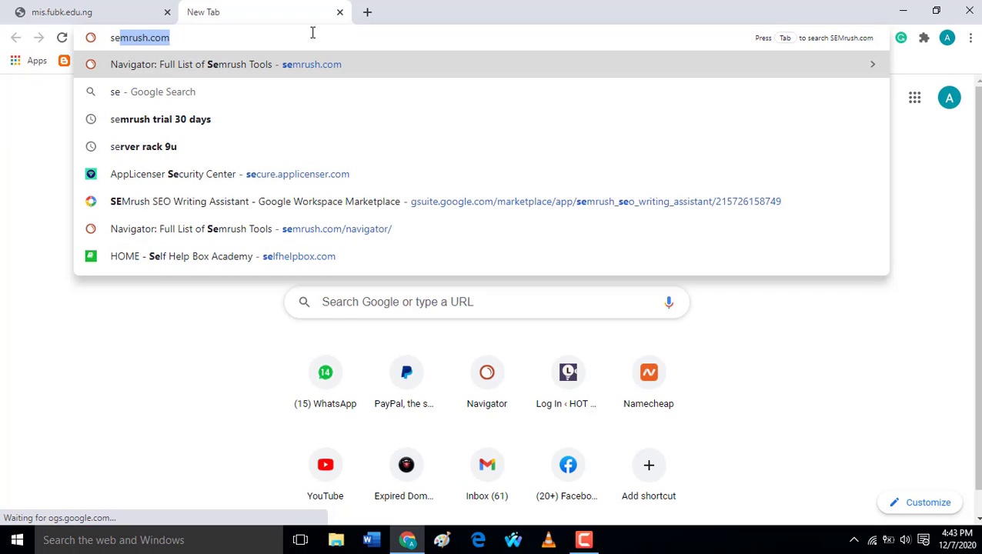
key(Return)
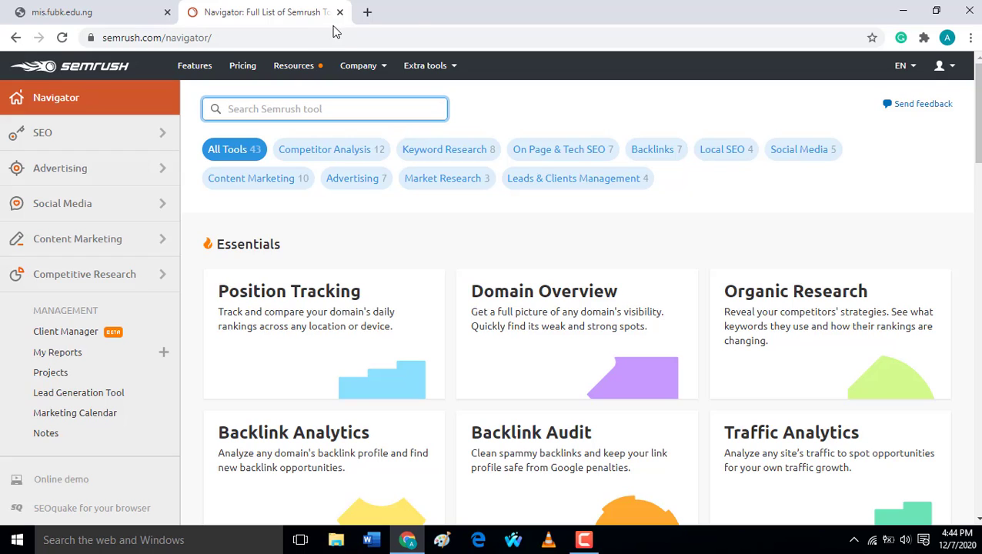
Check the profile menu, then expand the SEO tools group and open Domain Overview.
click(952, 67)
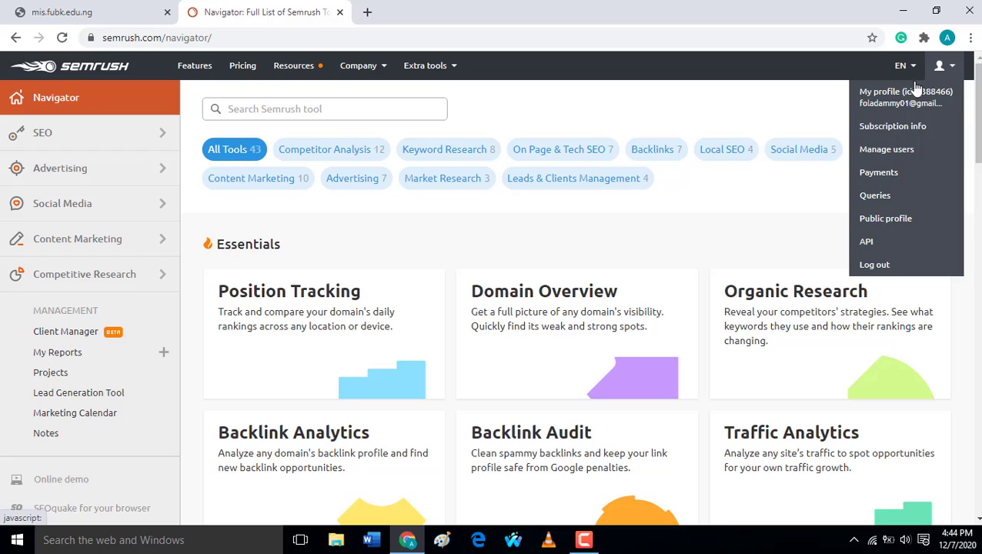
click(534, 103)
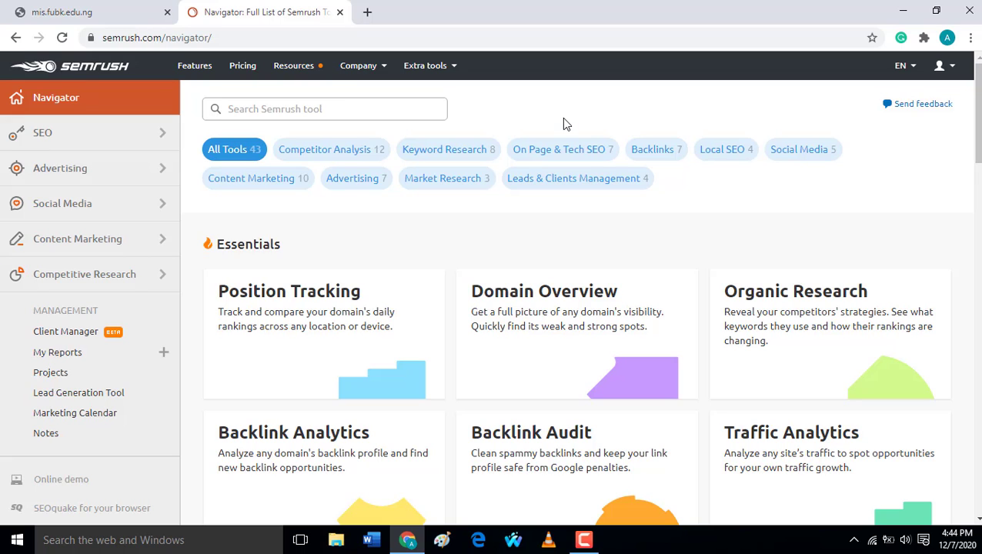
click(121, 125)
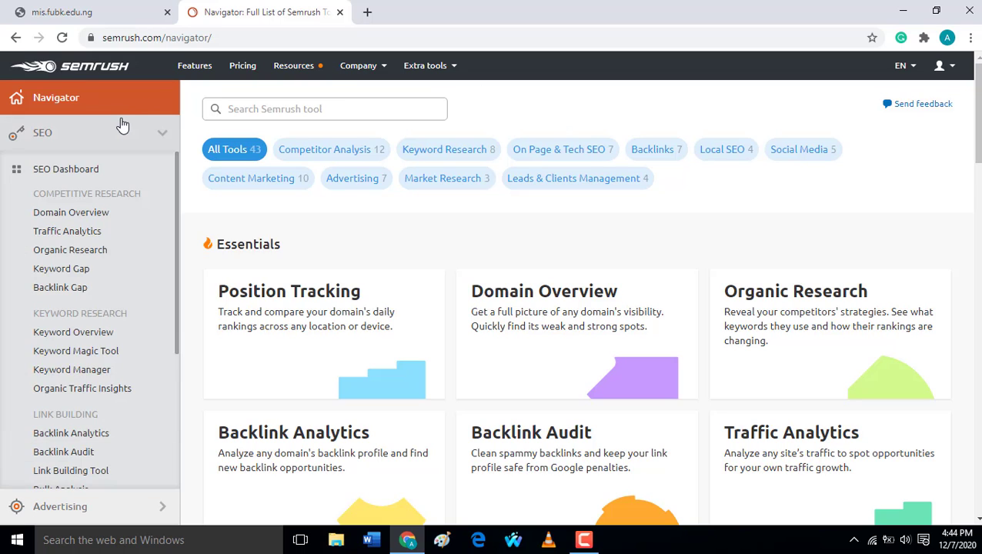
click(68, 213)
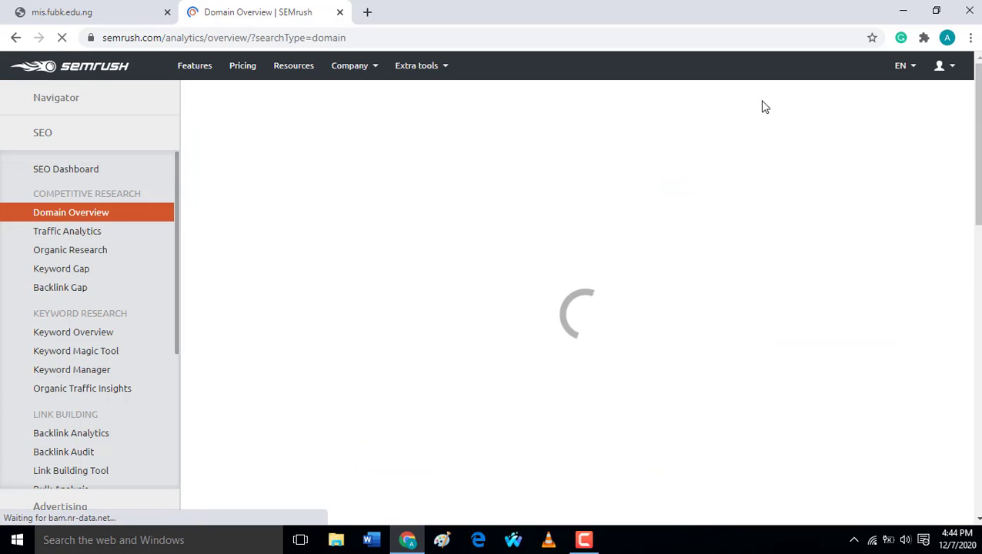
click(537, 286)
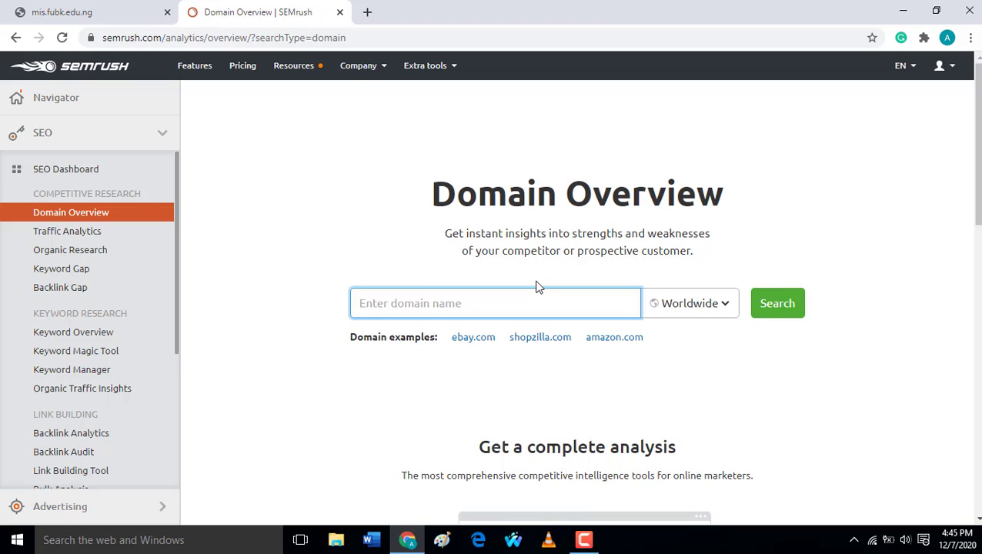
text(www.hotlegit.com)
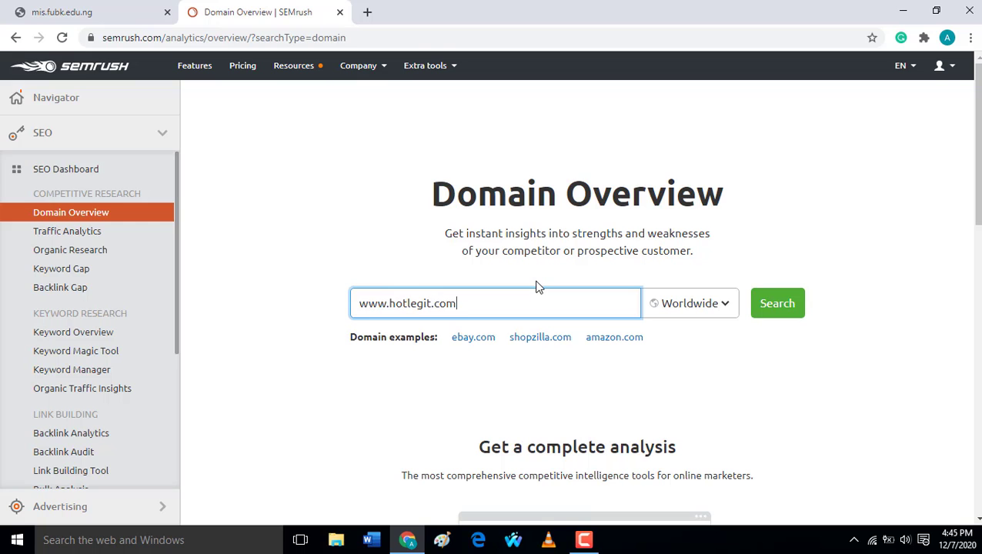
key(Return)
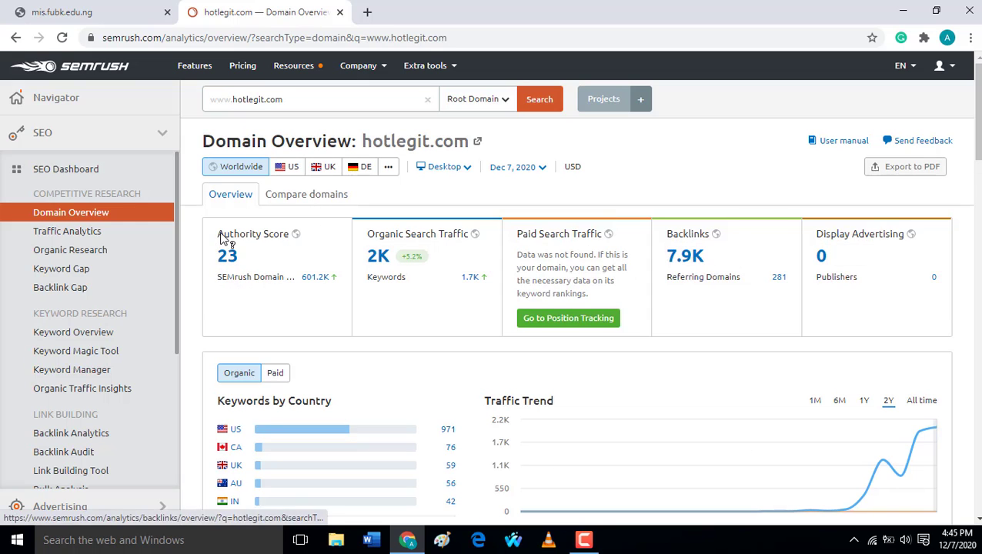
Scroll to hotlegit.com's Top Organic Keywords and select the keyword 'nissan key fob tricks'.
mouse_move(242, 247)
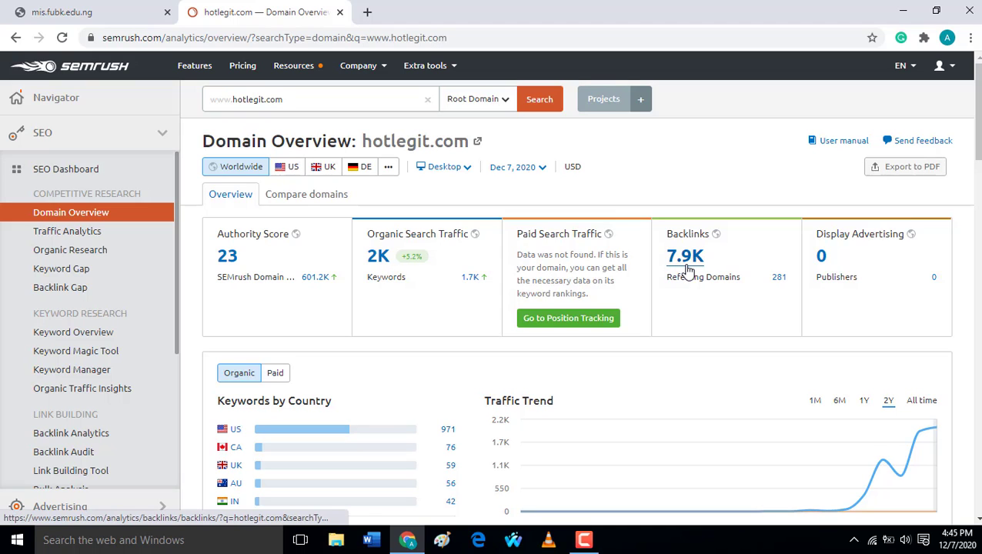
scroll(686, 271, down, 3)
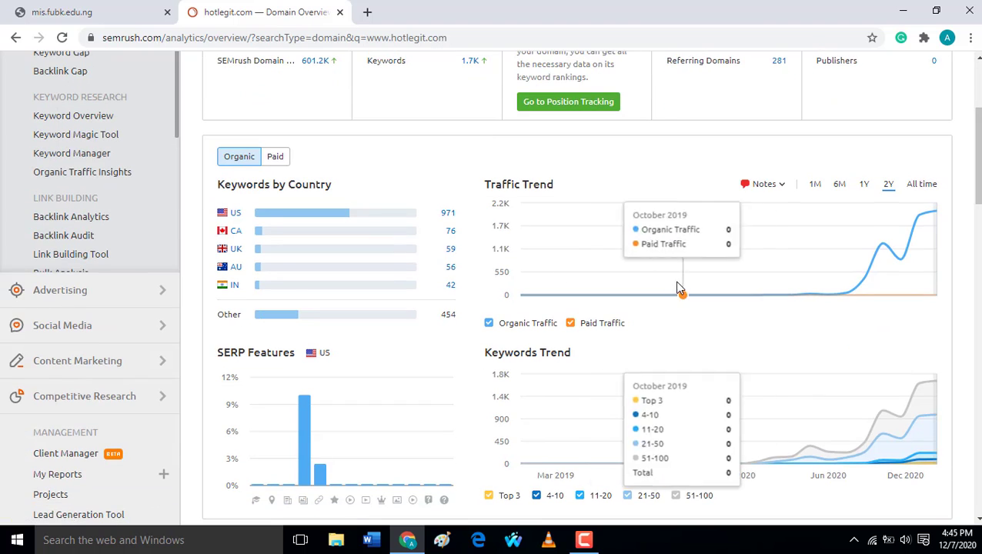
scroll(357, 303, down, 5)
scroll(385, 285, up, 3)
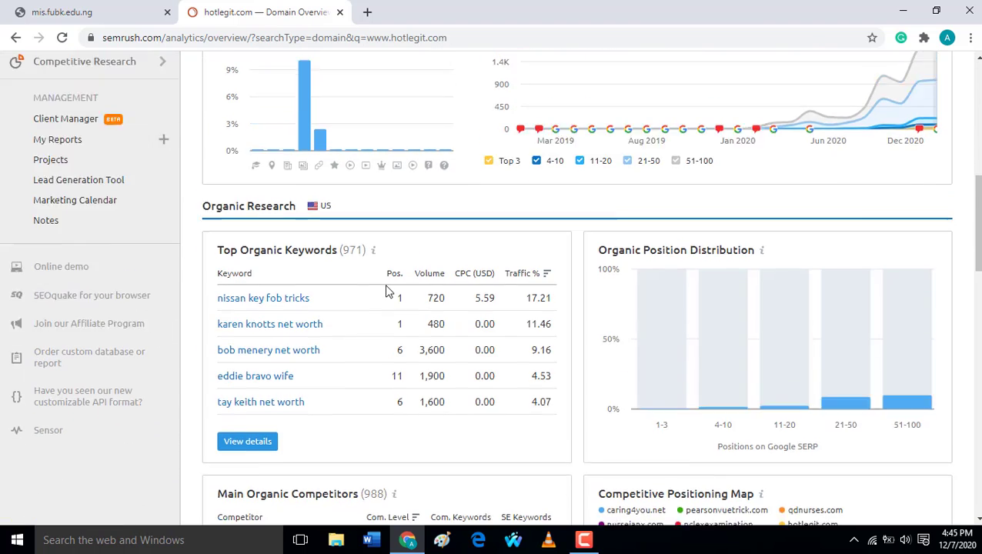
scroll(255, 78, down, 3)
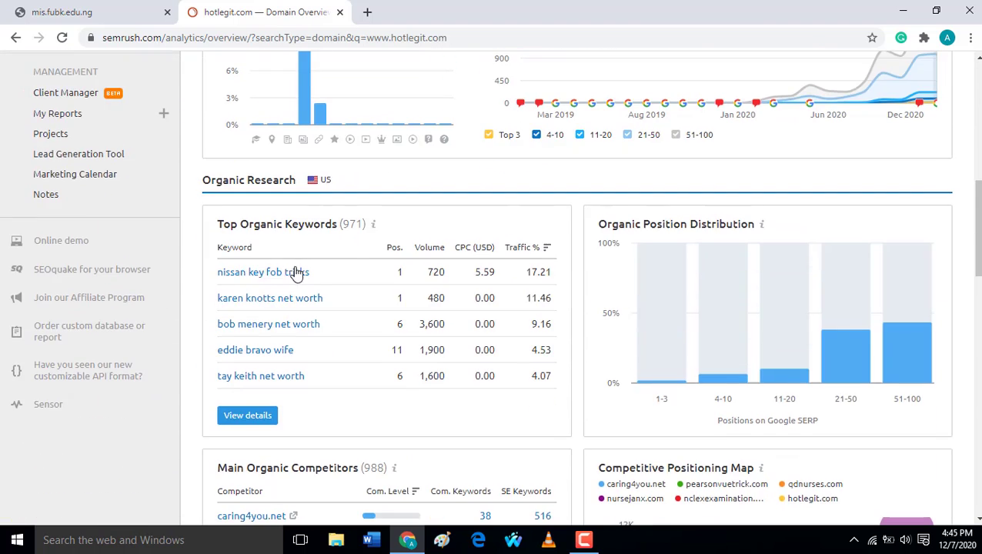
scroll(250, 231, up, 2)
scroll(307, 179, down, 4)
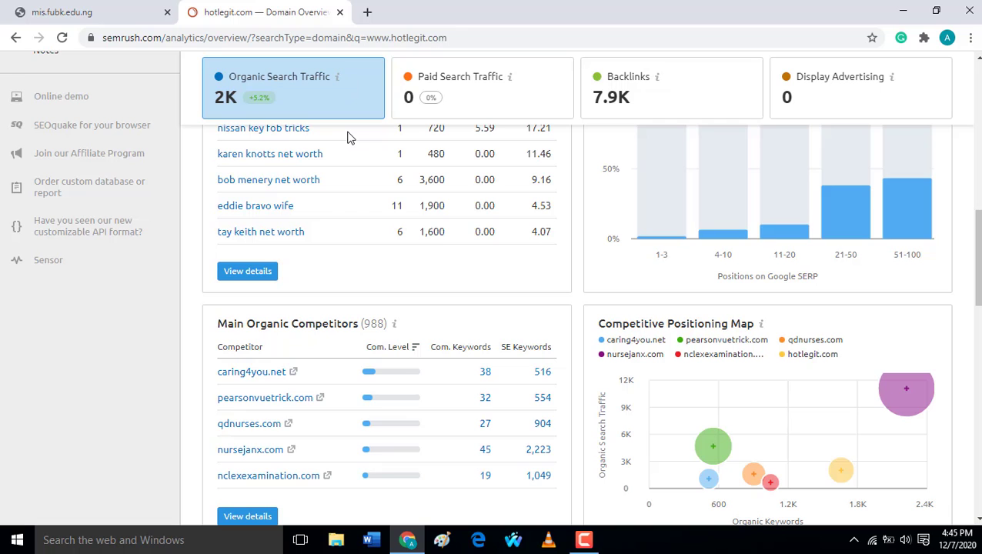
scroll(351, 162, up, 1)
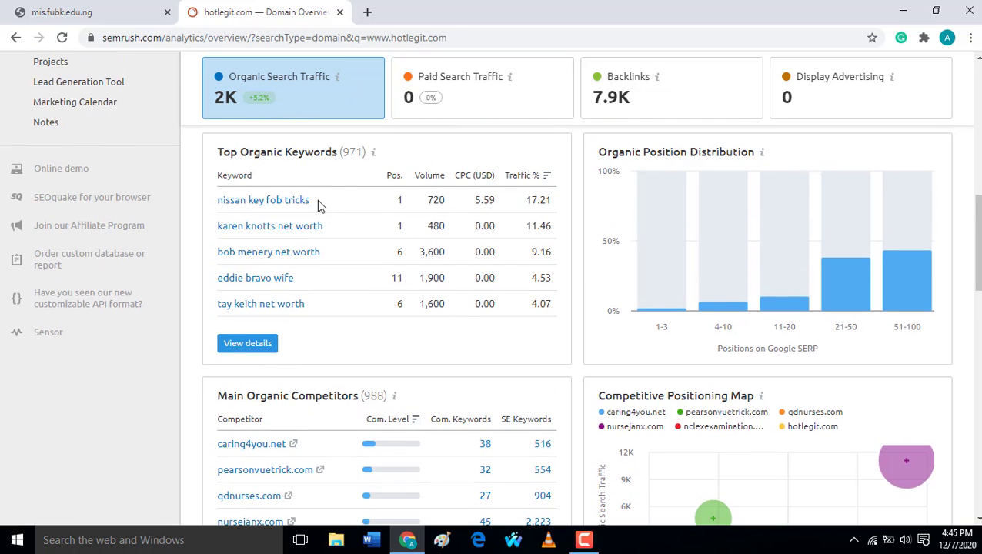
drag(317, 199, 218, 200)
Search Google for 'nissan key fob tricks' from the keyword's context menu, then close the results.
right_click(232, 203)
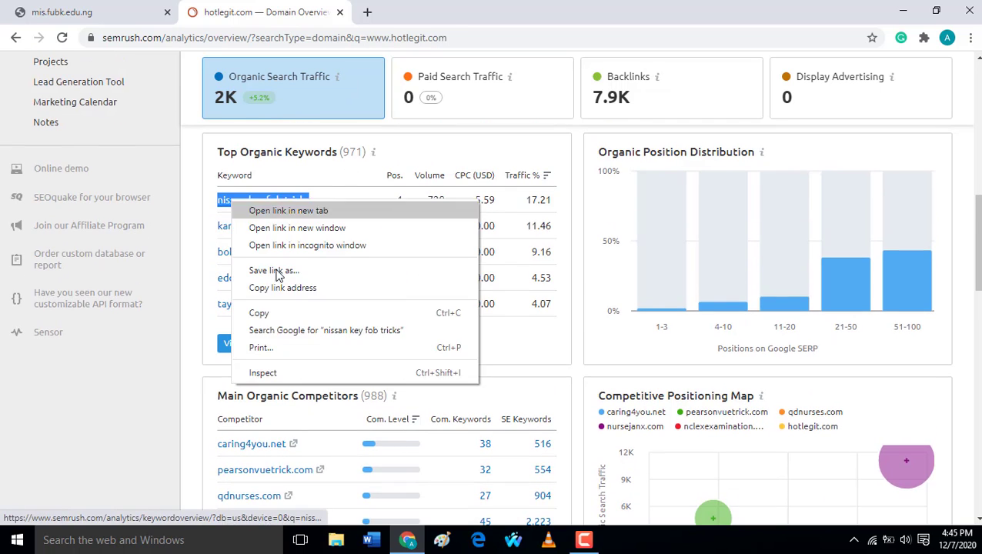
click(288, 331)
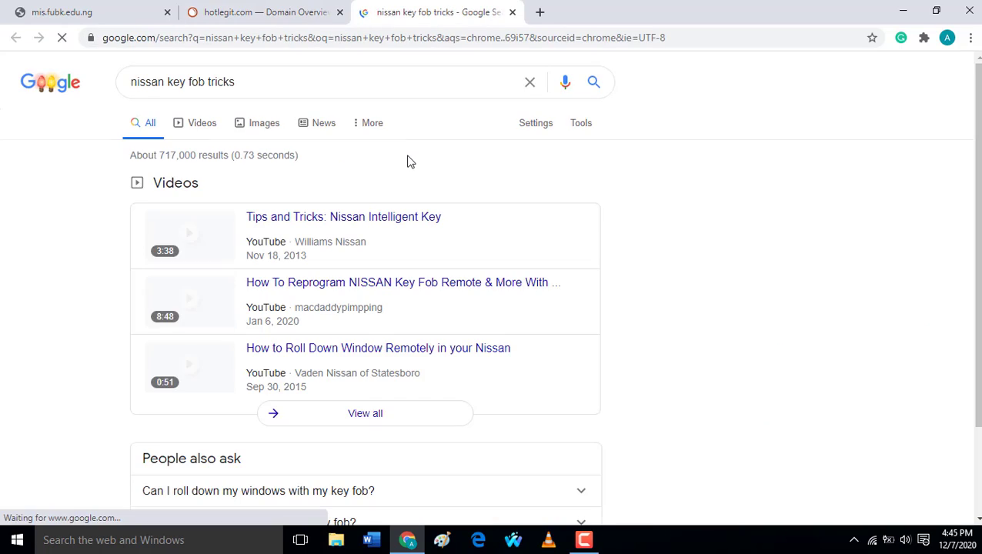
scroll(539, 199, down, 4)
scroll(546, 199, down, 5)
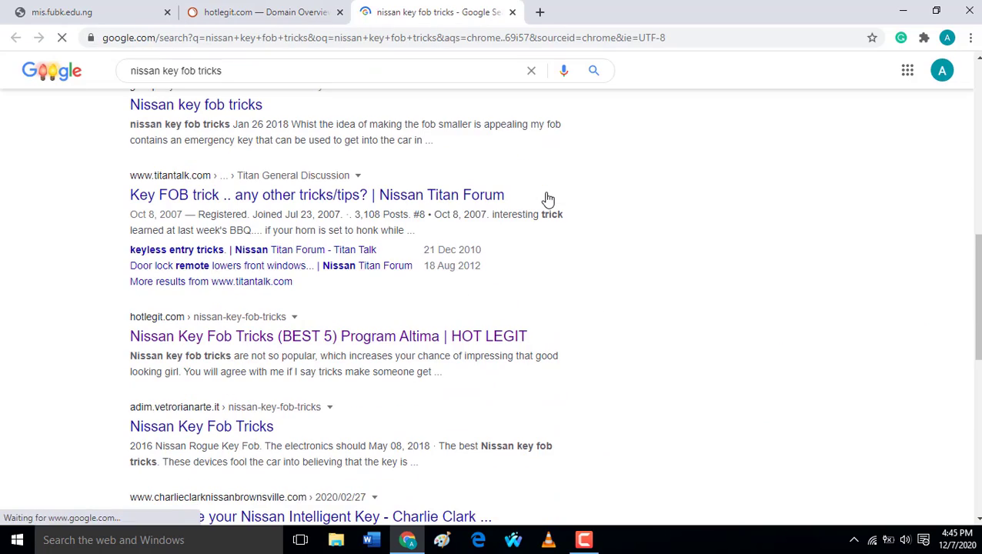
scroll(462, 231, down, 3)
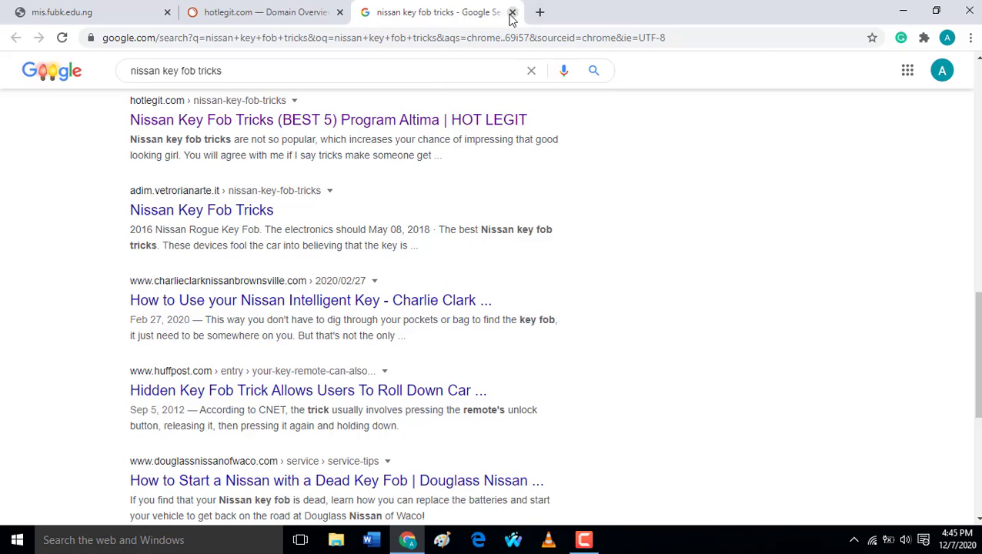
click(512, 13)
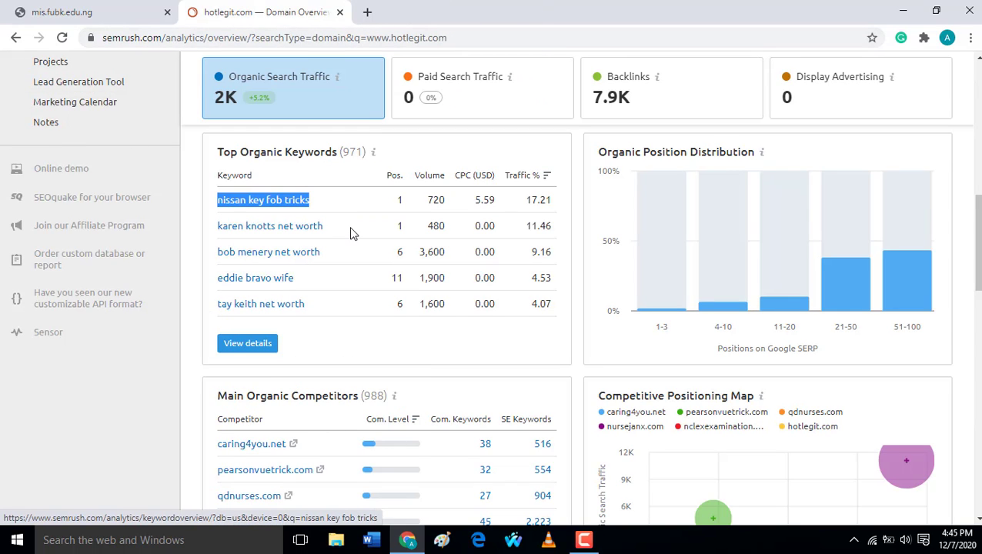
click(584, 540)
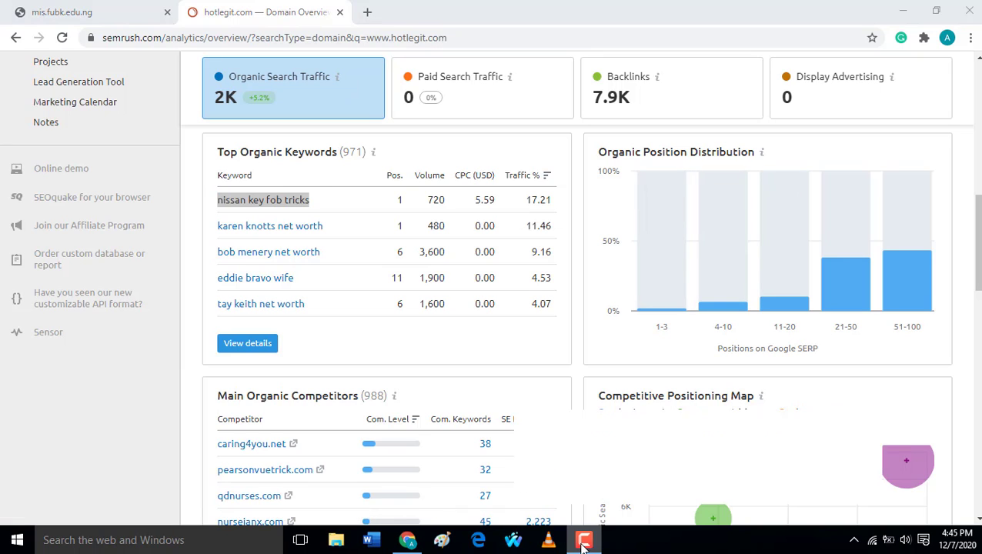
click(913, 478)
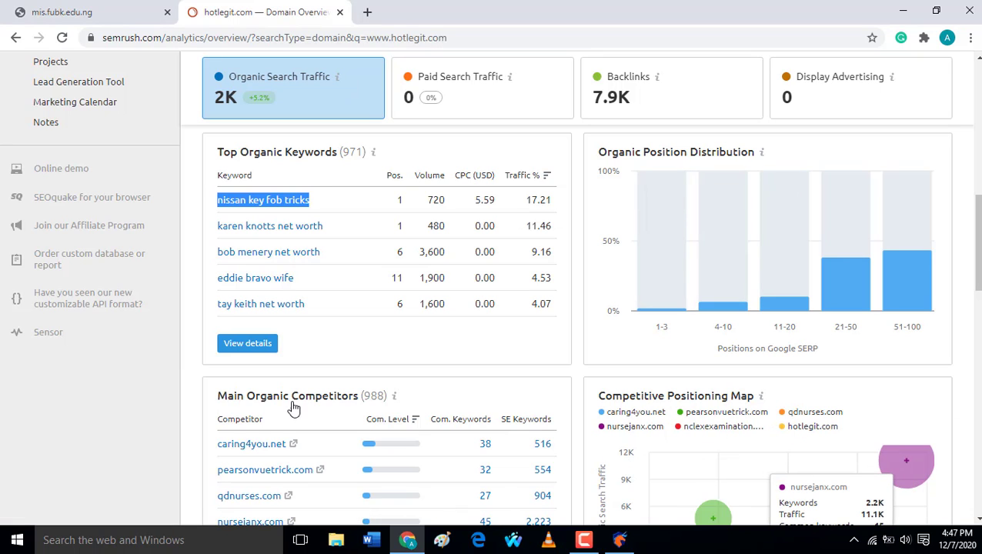
Open Google searches for 'karen knotts net worth' and 'nissan key fob tricks' in new tabs.
drag(348, 236, 221, 231)
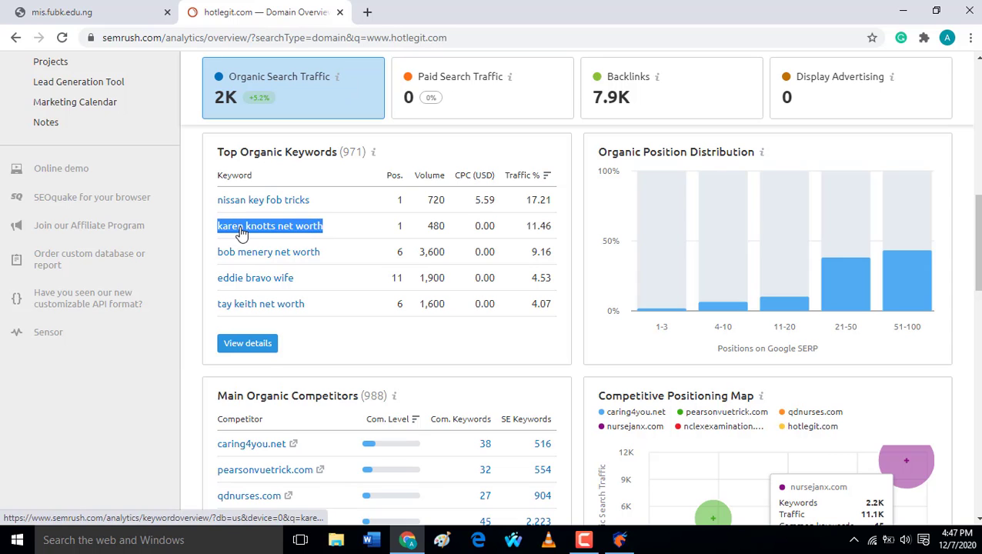
right_click(240, 231)
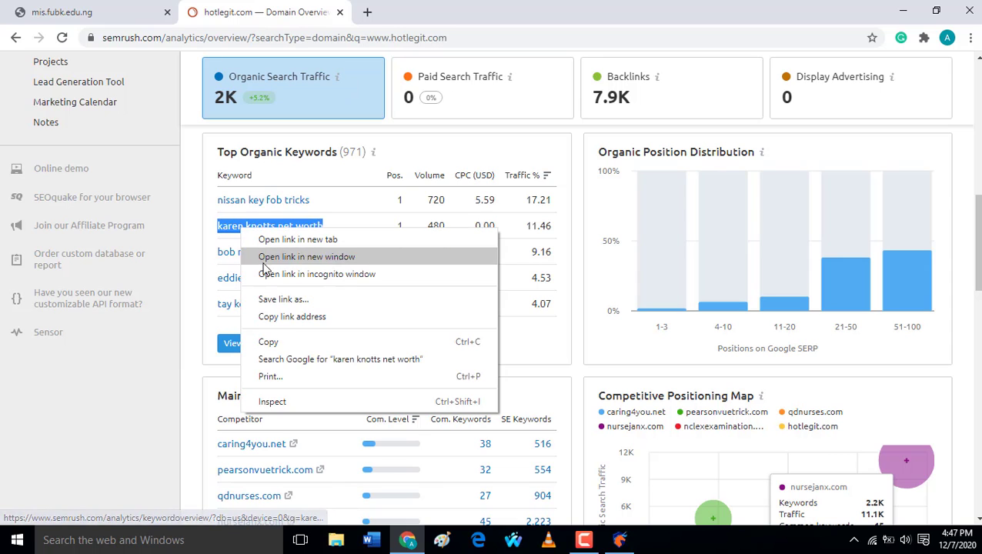
click(338, 360)
click(243, 13)
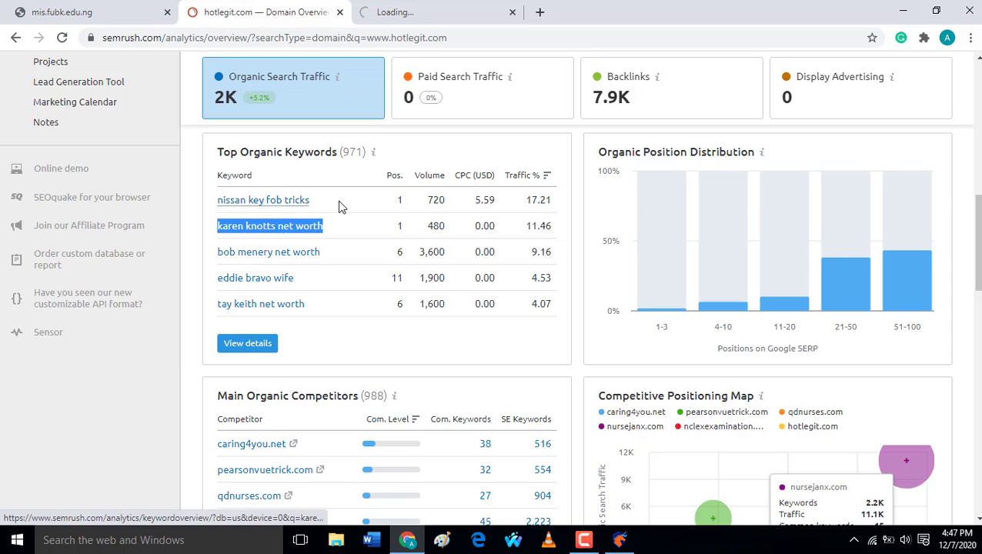
drag(341, 202, 210, 204)
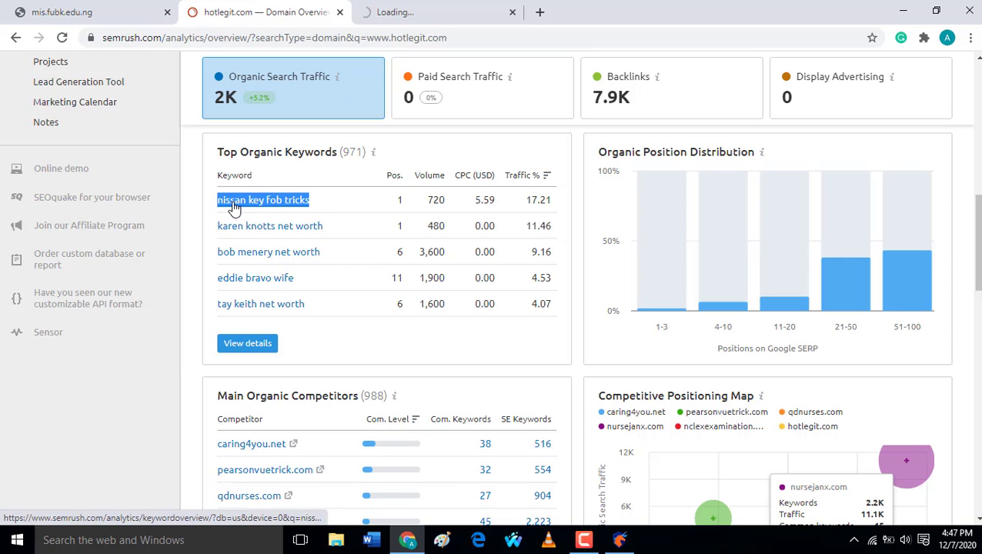
right_click(231, 204)
click(294, 333)
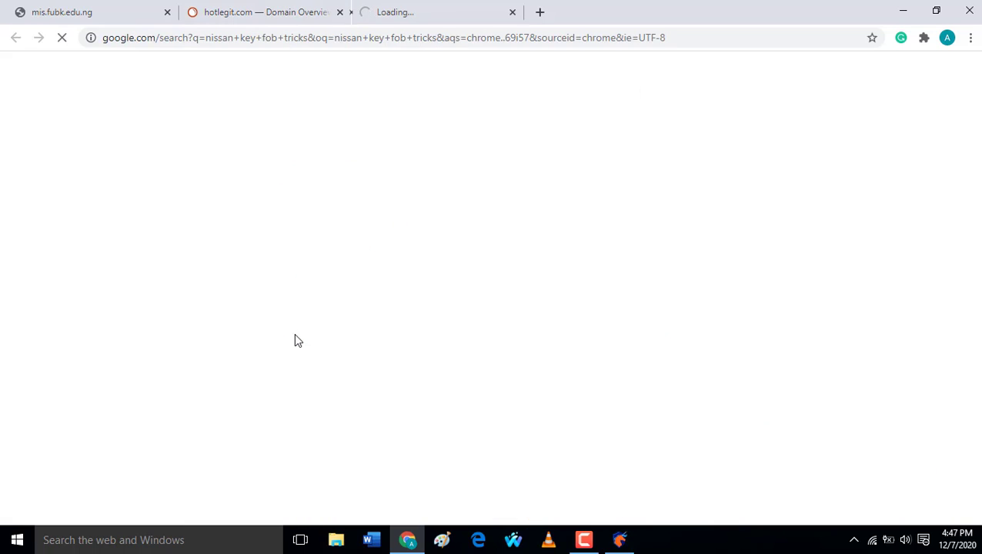
click(250, 15)
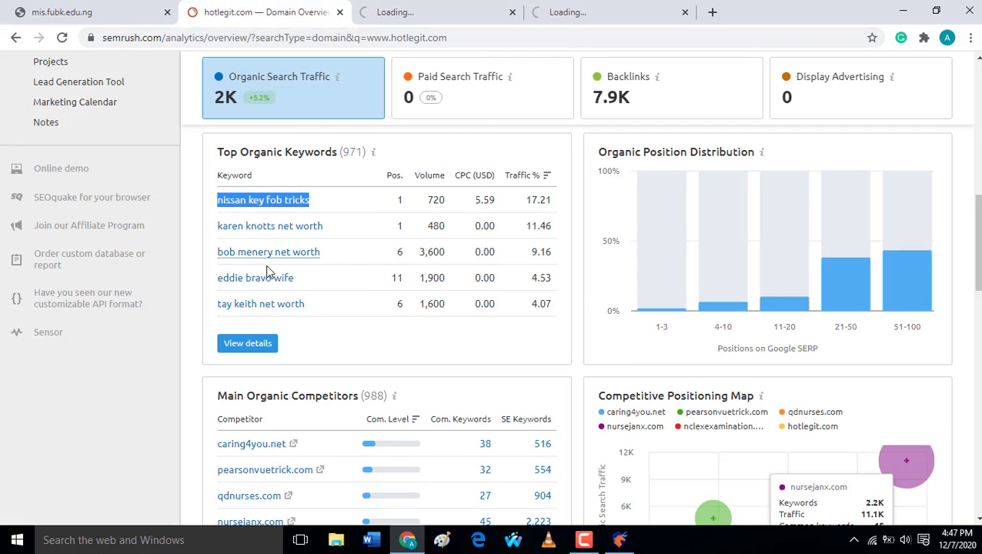
Open a Google search for 'bob menery net worth' in a new tab.
drag(341, 257, 223, 261)
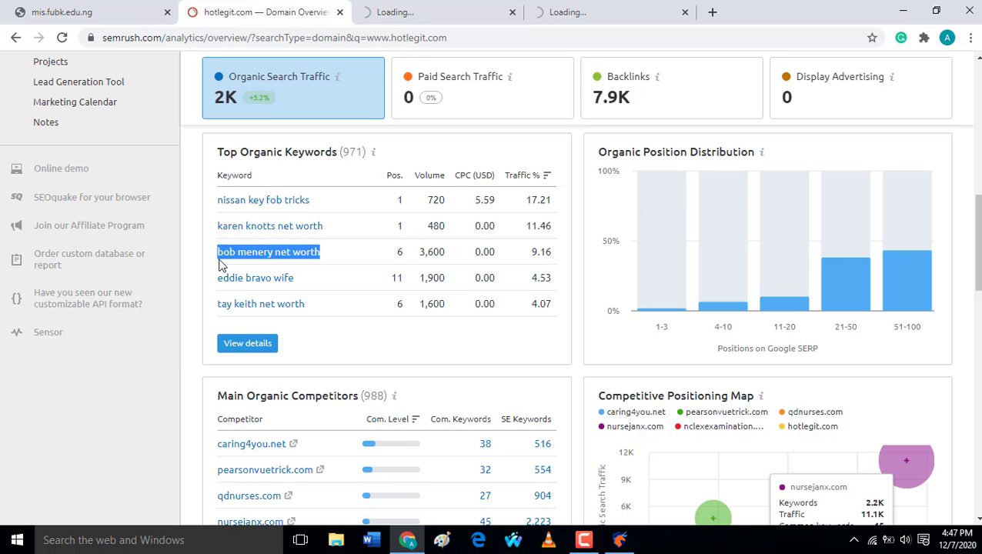
right_click(264, 263)
click(319, 379)
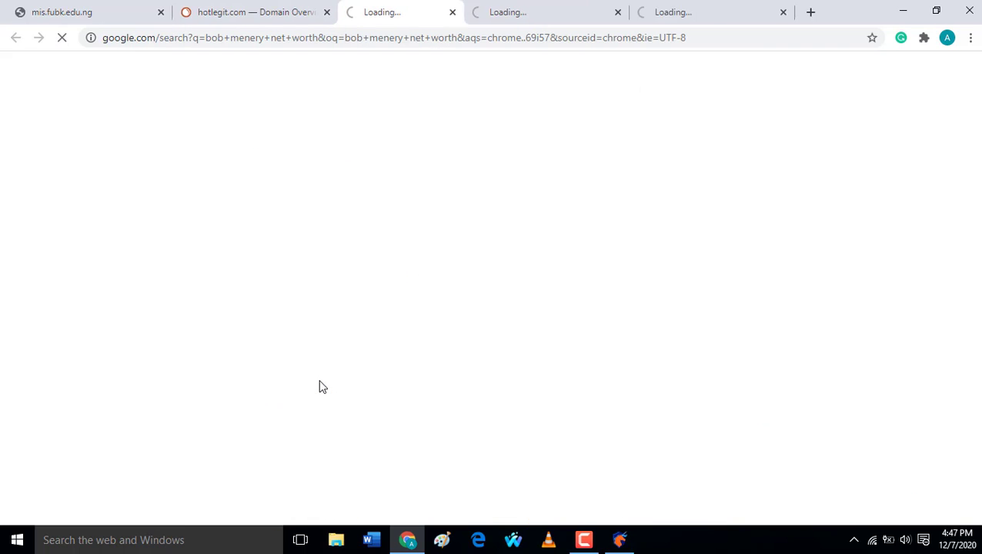
click(240, 9)
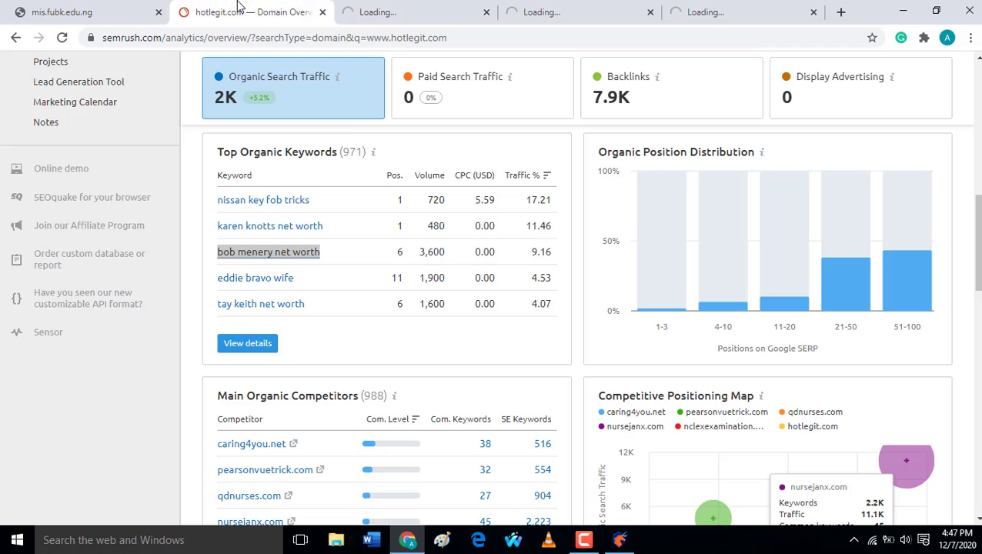
click(584, 540)
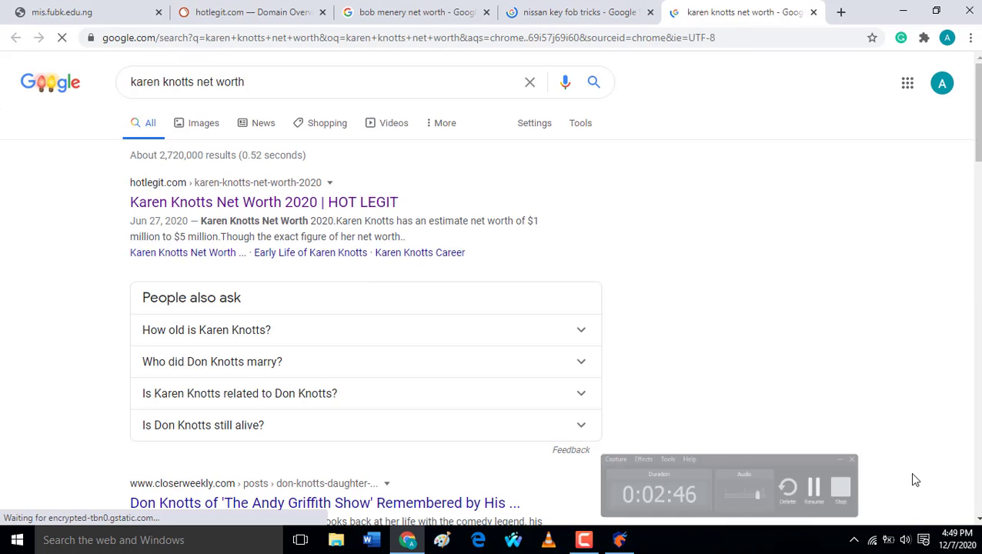
Check hotlegit.com's ranking in the 'bob menery net worth' Google results.
click(409, 16)
scroll(541, 223, up, 15)
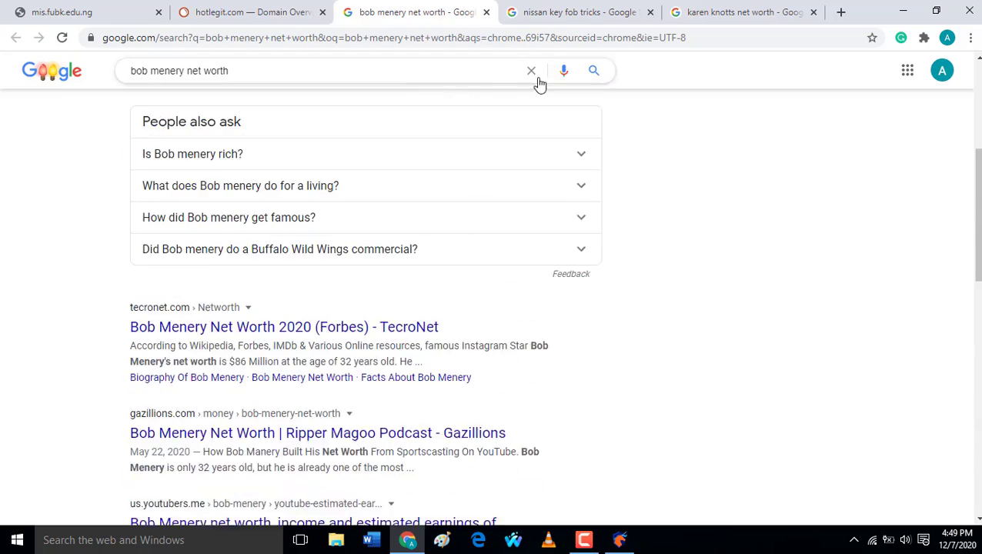
scroll(321, 193, down, 5)
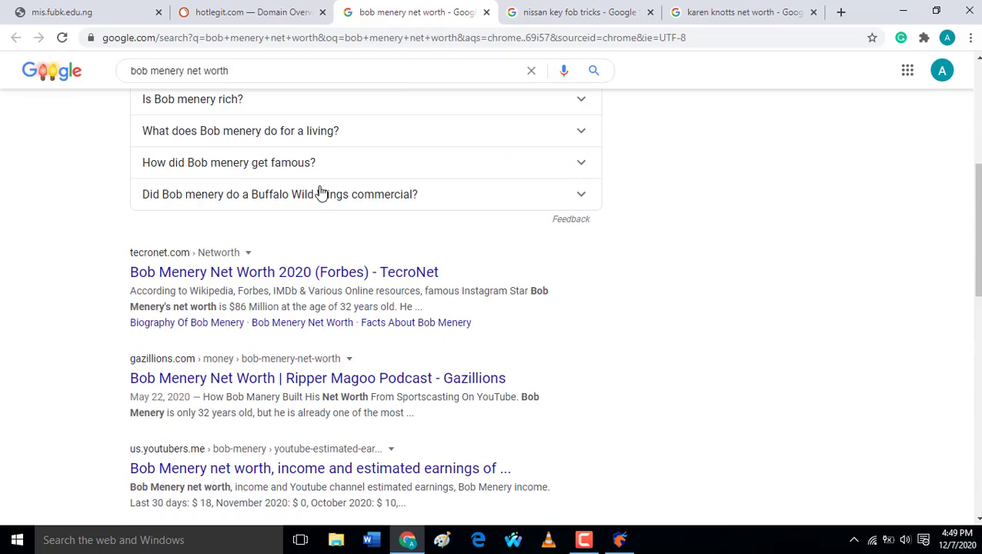
click(259, 11)
click(399, 11)
scroll(291, 246, down, 6)
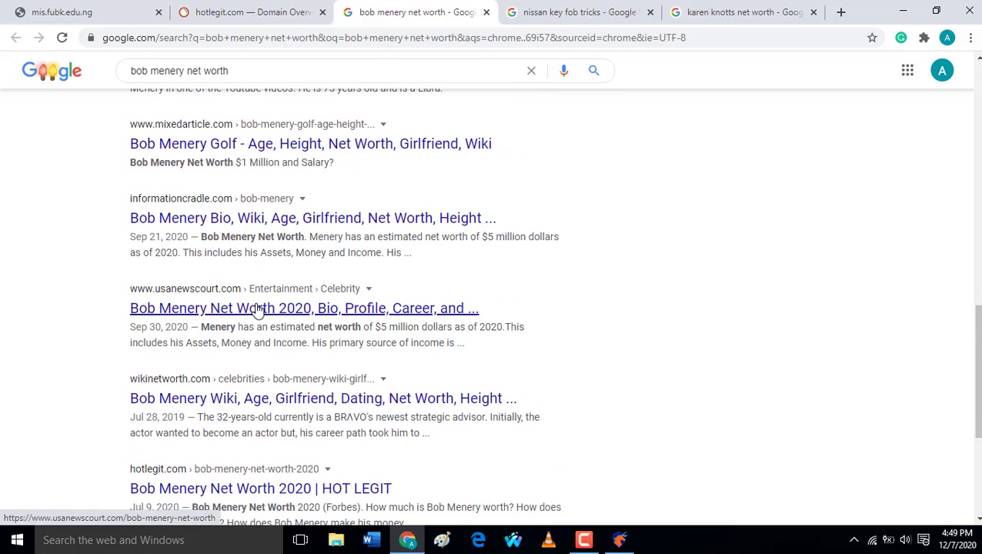
scroll(231, 331, down, 2)
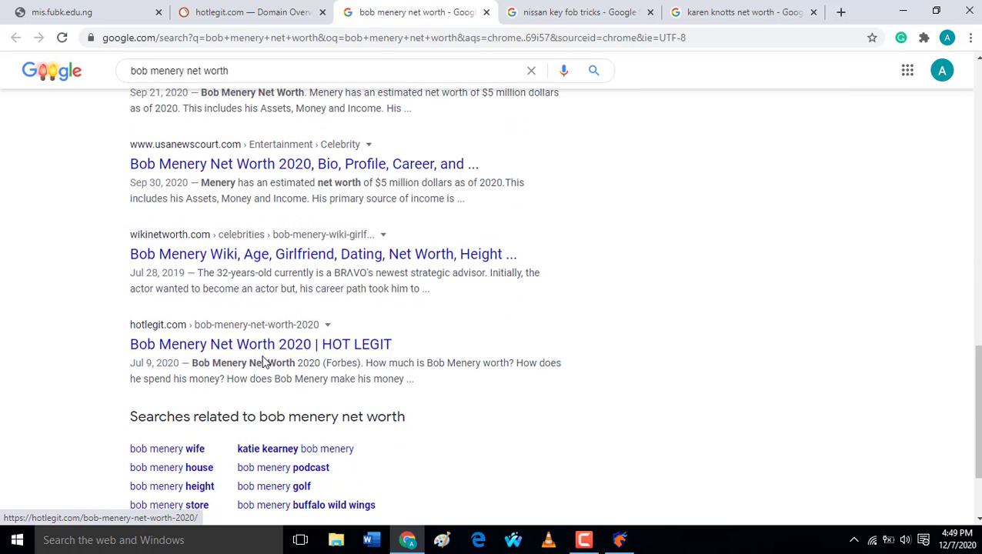
Check the 'nissan key fob tricks' and 'karen knotts net worth' results, then return to hotlegit.com's overview.
click(601, 22)
scroll(318, 267, up, 4)
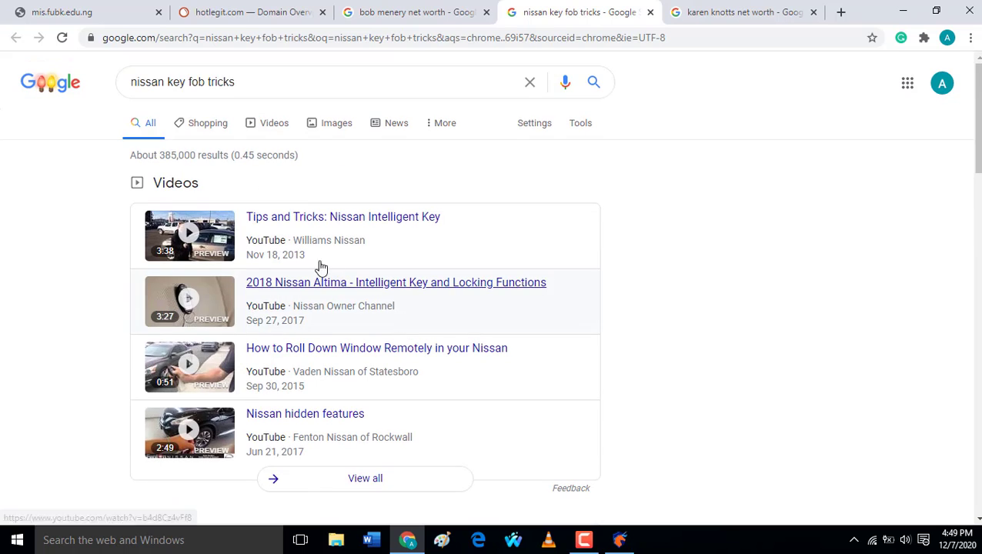
scroll(559, 318, down, 5)
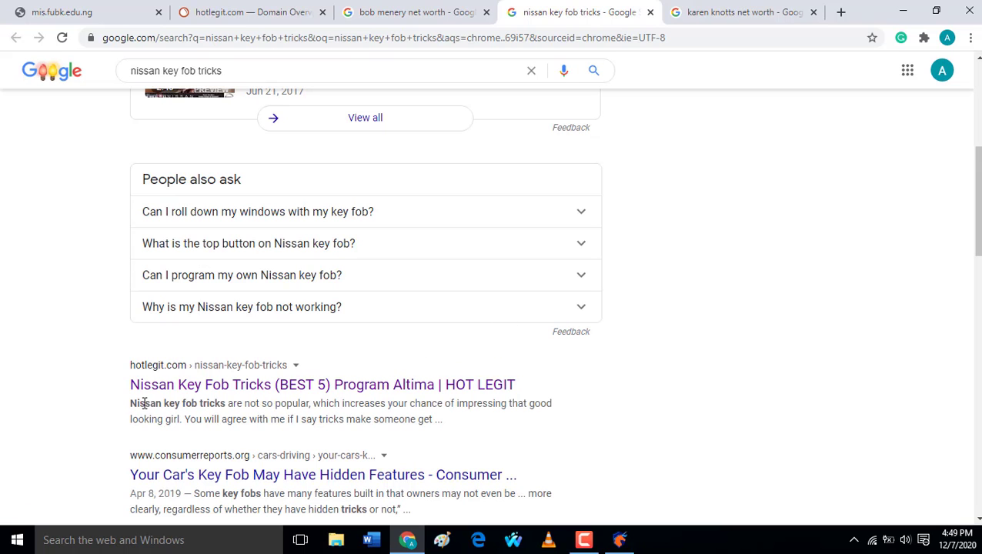
click(774, 22)
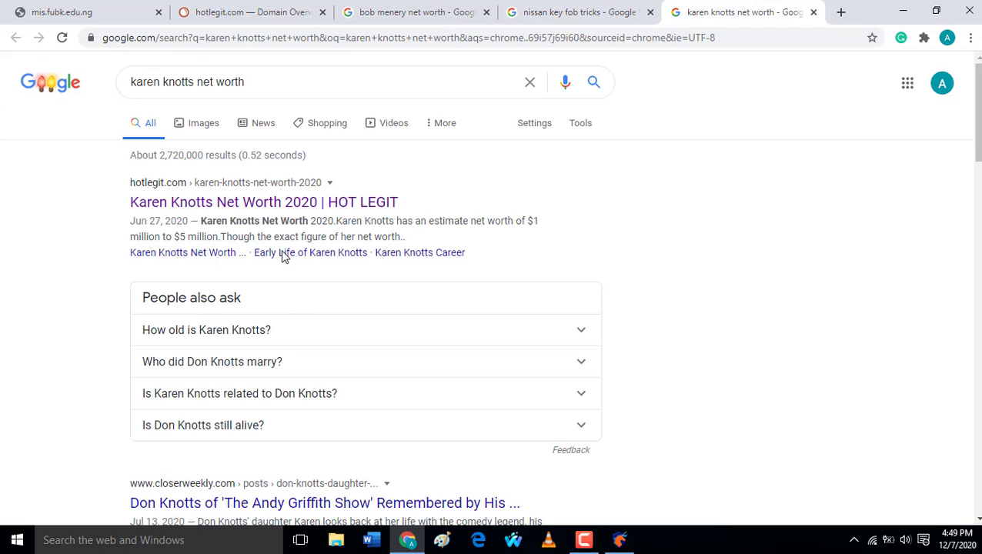
click(263, 11)
scroll(585, 377, up, 10)
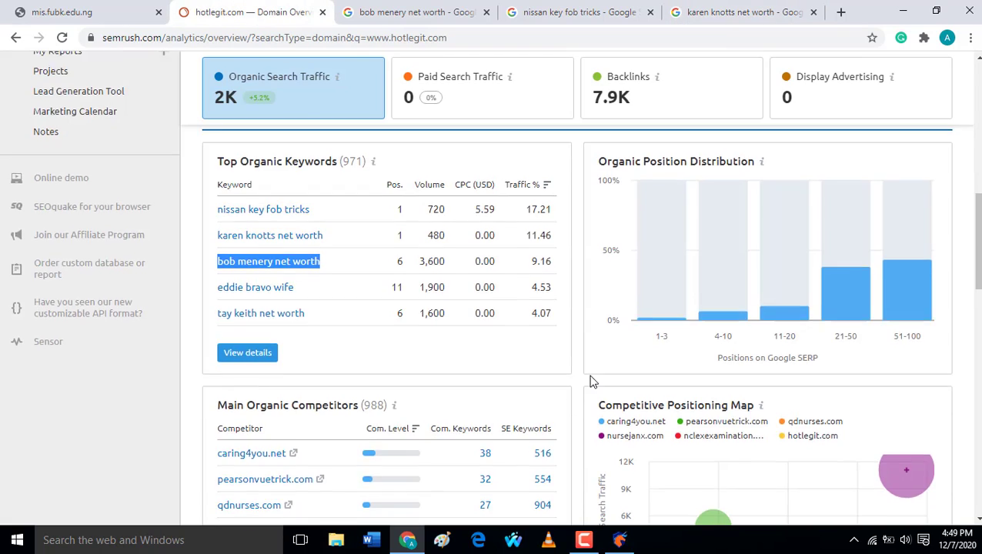
scroll(566, 389, down, 10)
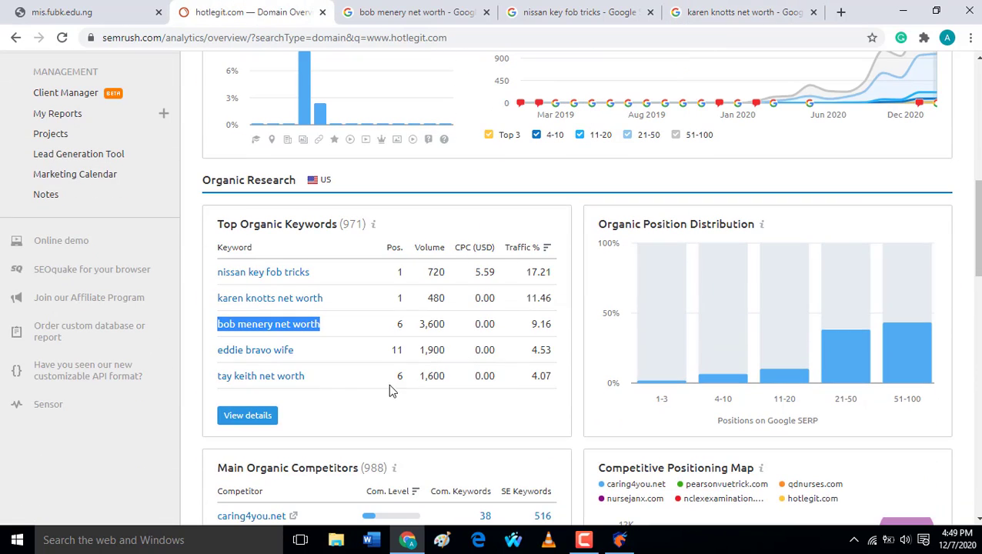
Open hotlegit.com's 7.9K Backlinks report in a new tab.
scroll(512, 310, down, 5)
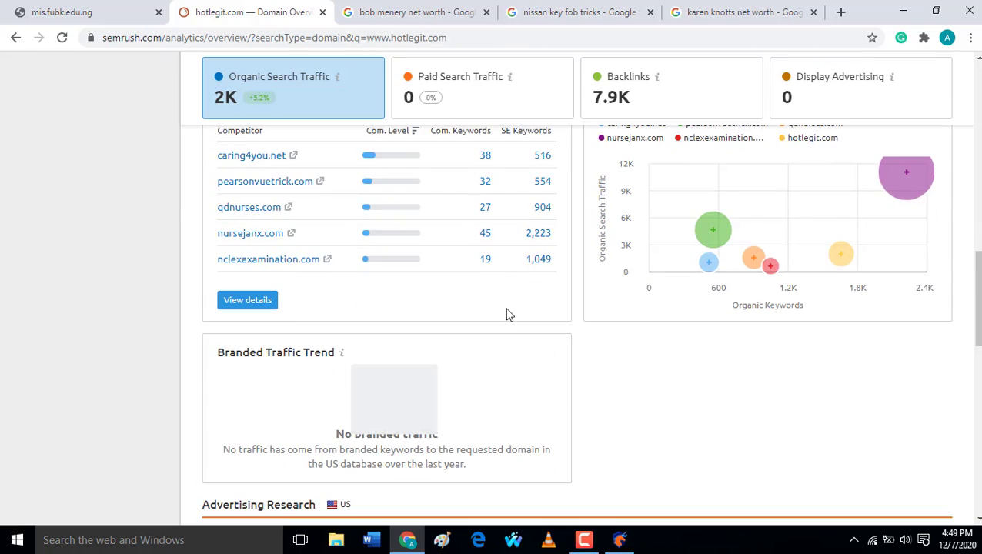
scroll(507, 326, up, 15)
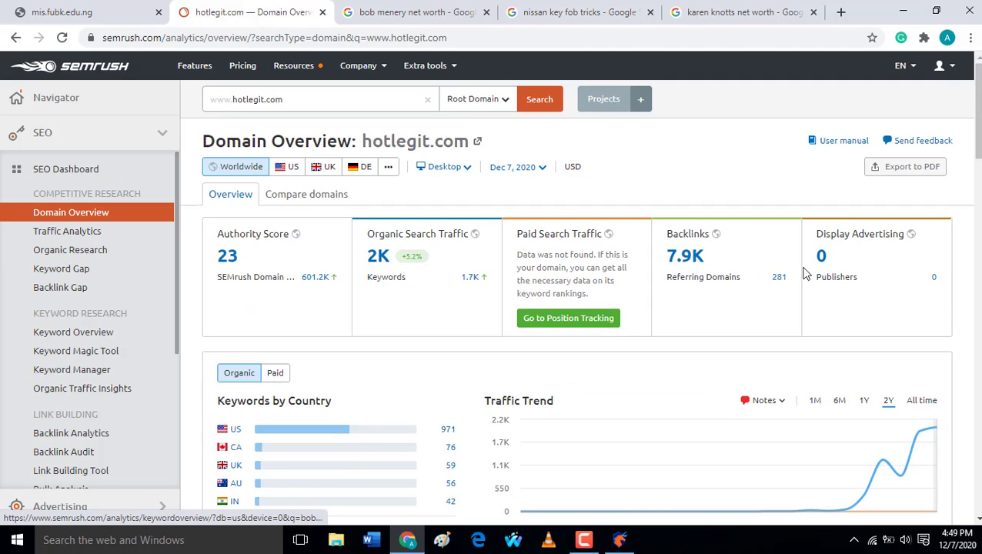
right_click(693, 257)
click(750, 263)
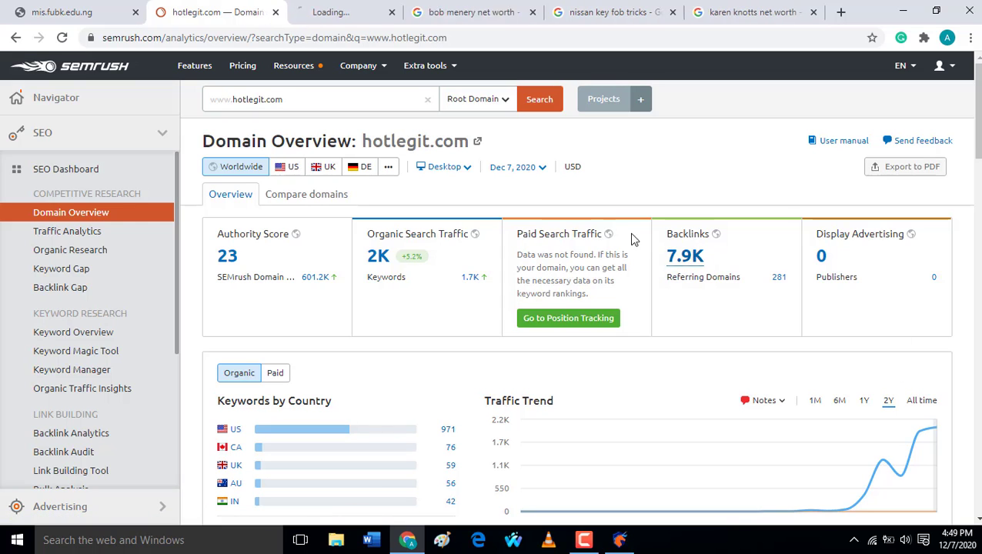
click(362, 14)
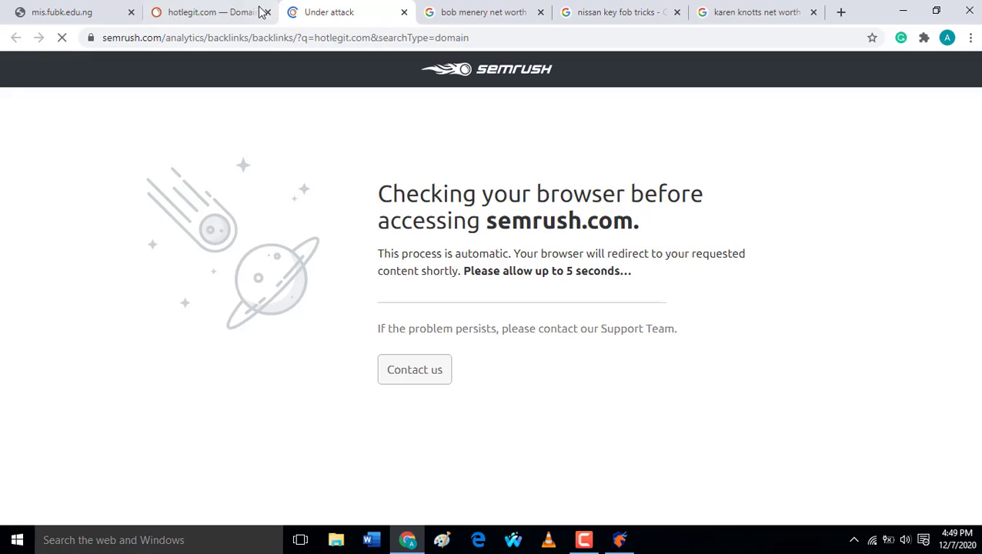
click(211, 9)
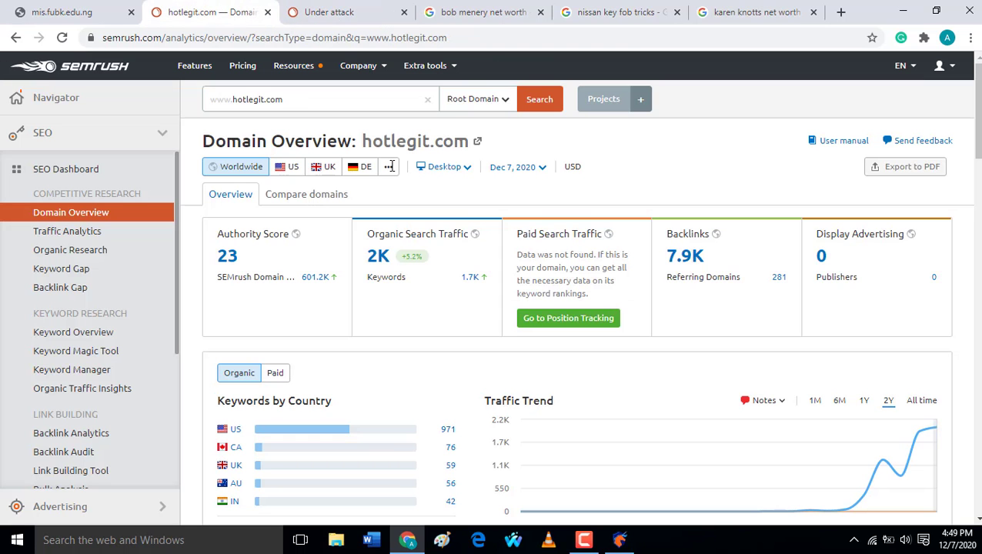
Open the full Top Organic Keywords list via View details.
scroll(437, 282, down, 2)
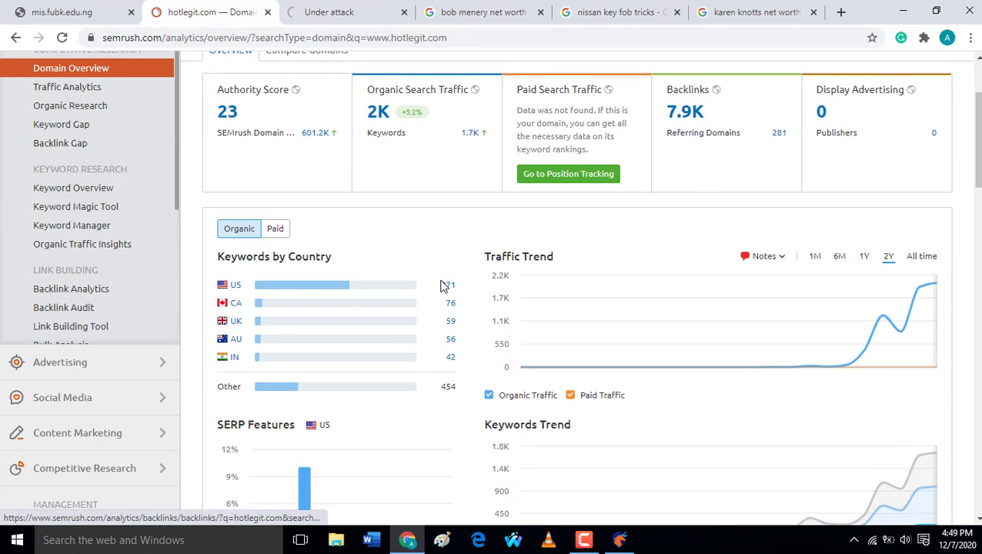
scroll(506, 201, down, 3)
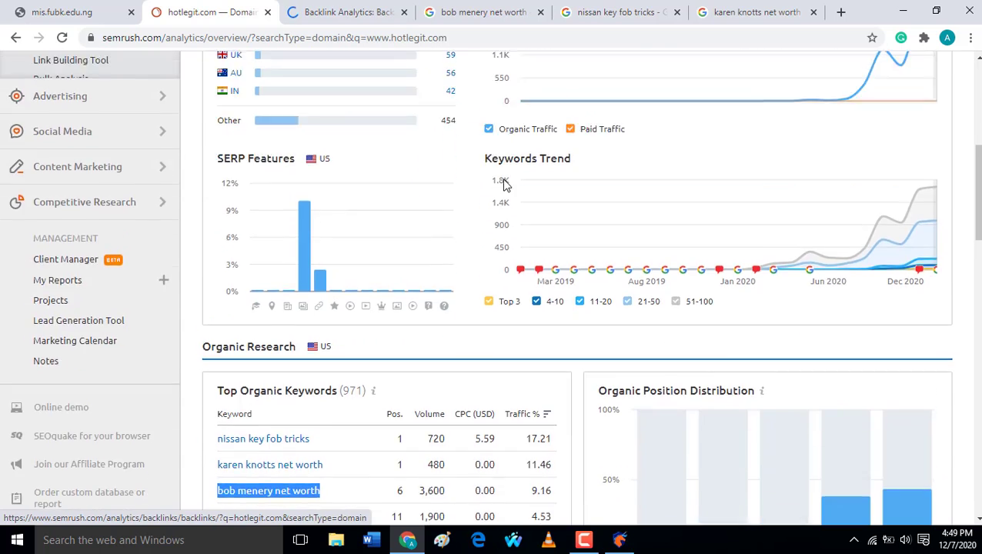
scroll(506, 184, up, 3)
scroll(368, 157, down, 6)
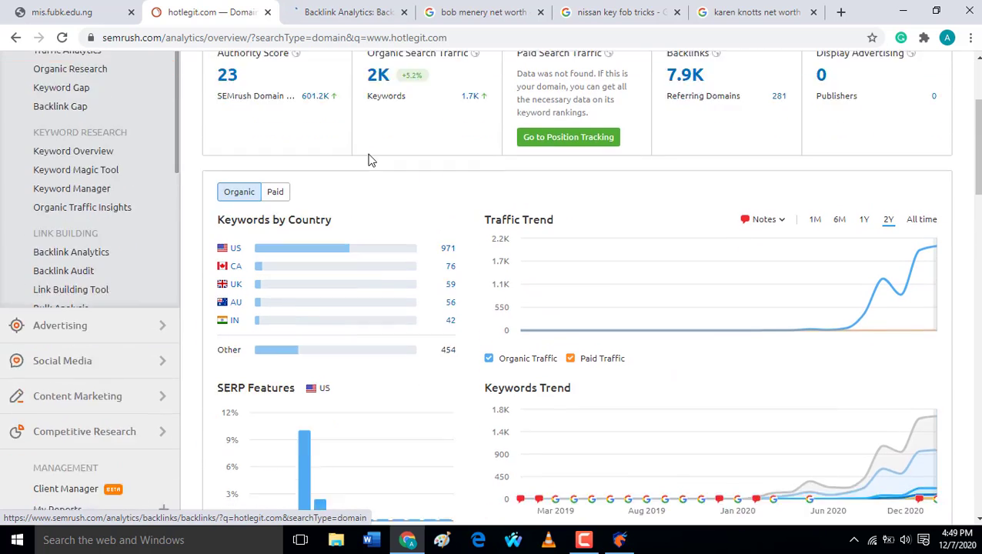
click(262, 353)
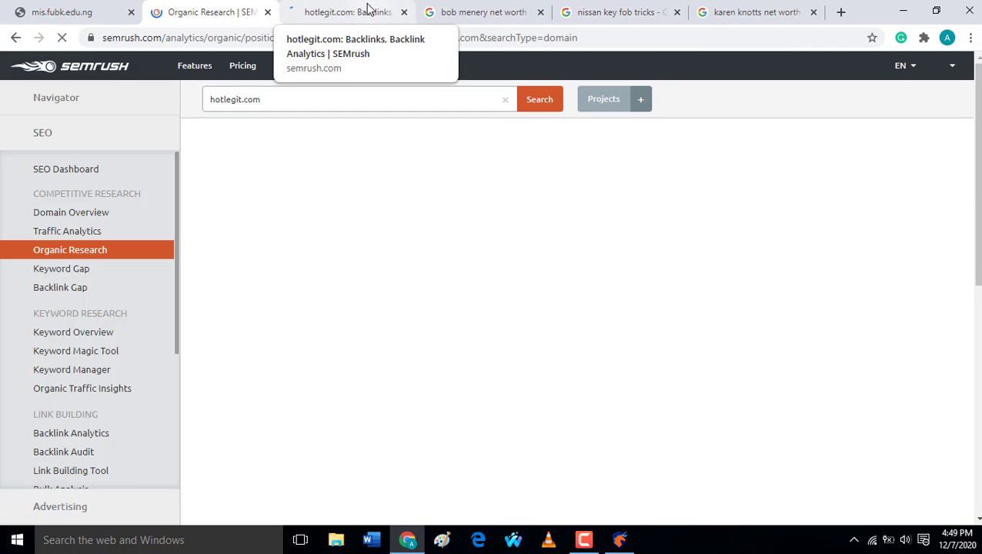
Scroll to the hotlegit.com Backlinks table and dismiss the new-feature notice.
click(362, 11)
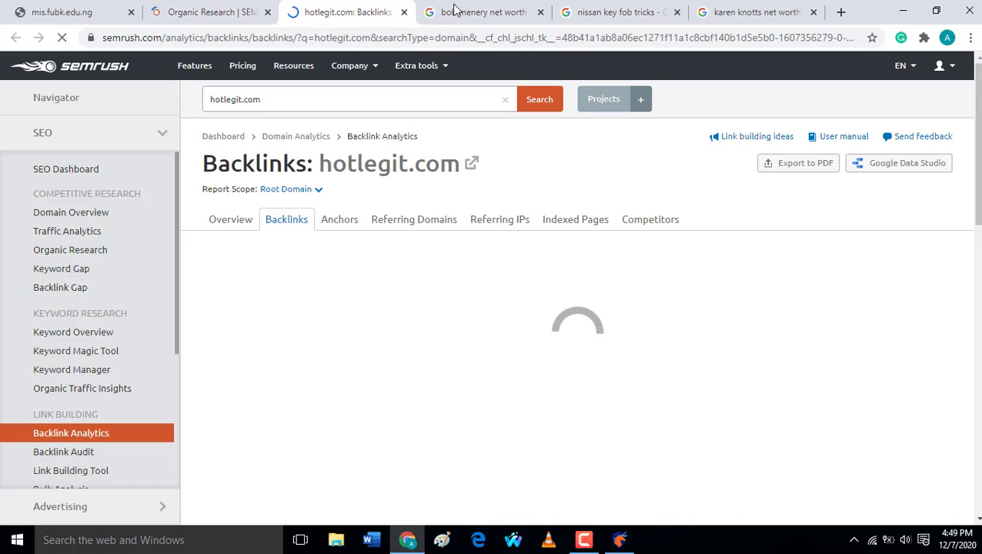
scroll(362, 298, down, 3)
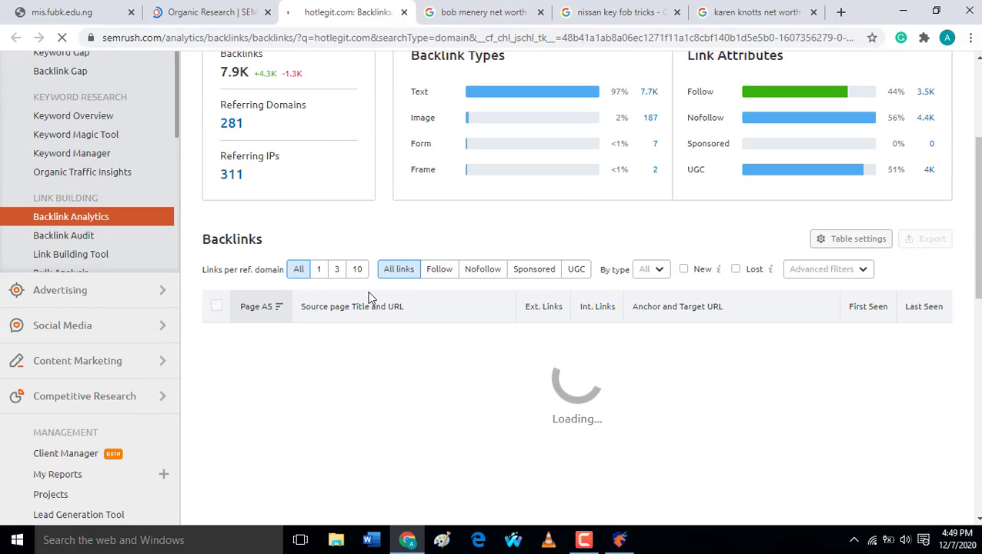
scroll(377, 344, down, 1)
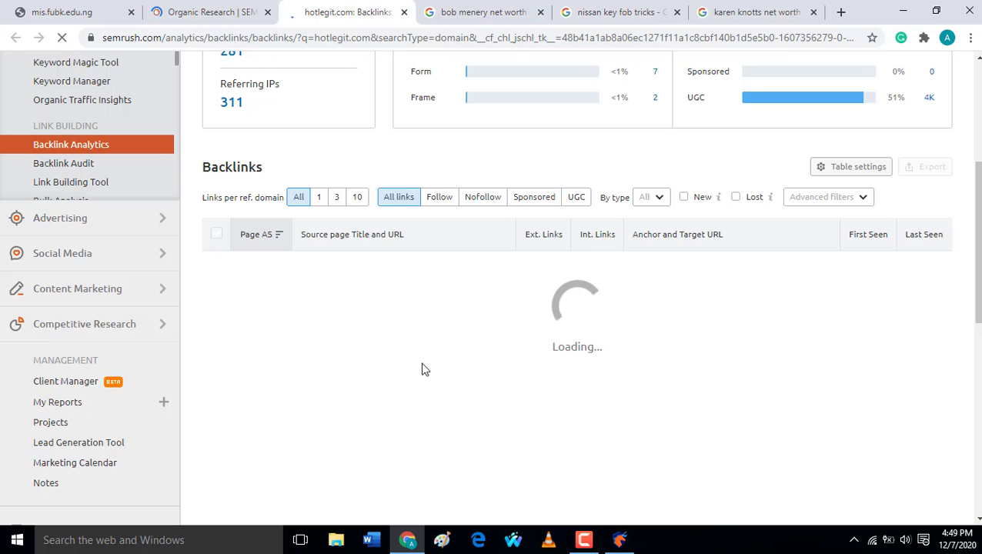
scroll(462, 339, down, 4)
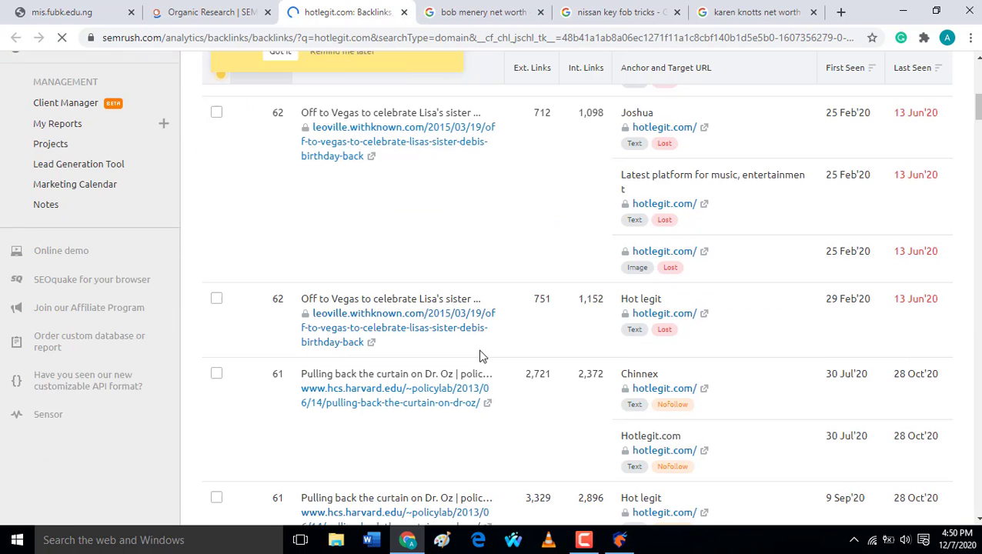
scroll(495, 345, up, 2)
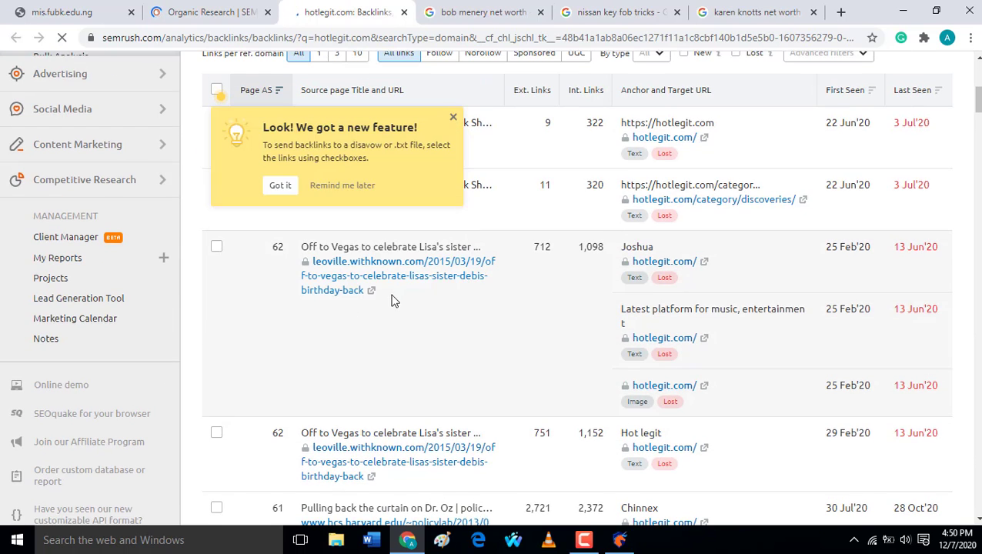
click(453, 117)
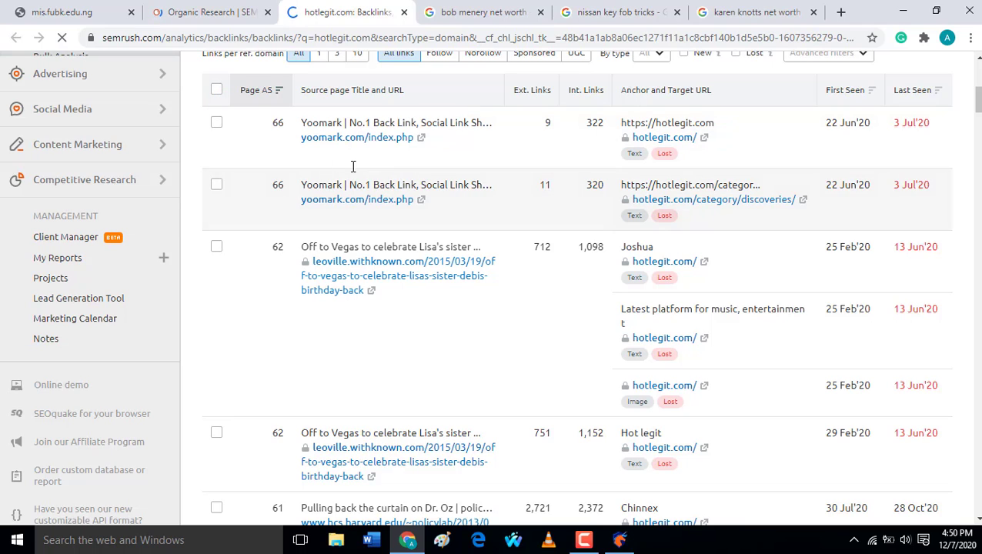
mouse_move(666, 155)
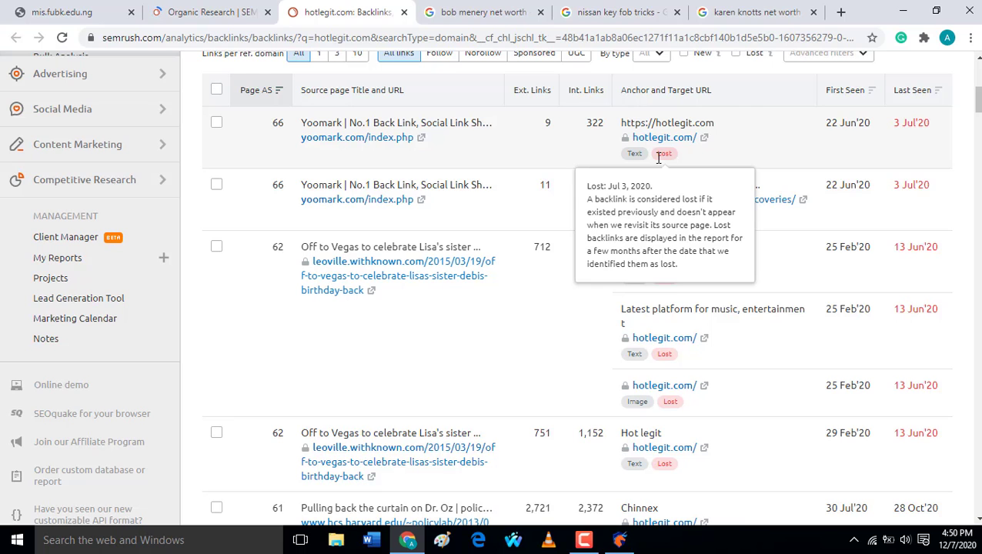
Browse the backlinks table, checking the Lost and Nofollow badges.
scroll(659, 370, down, 3)
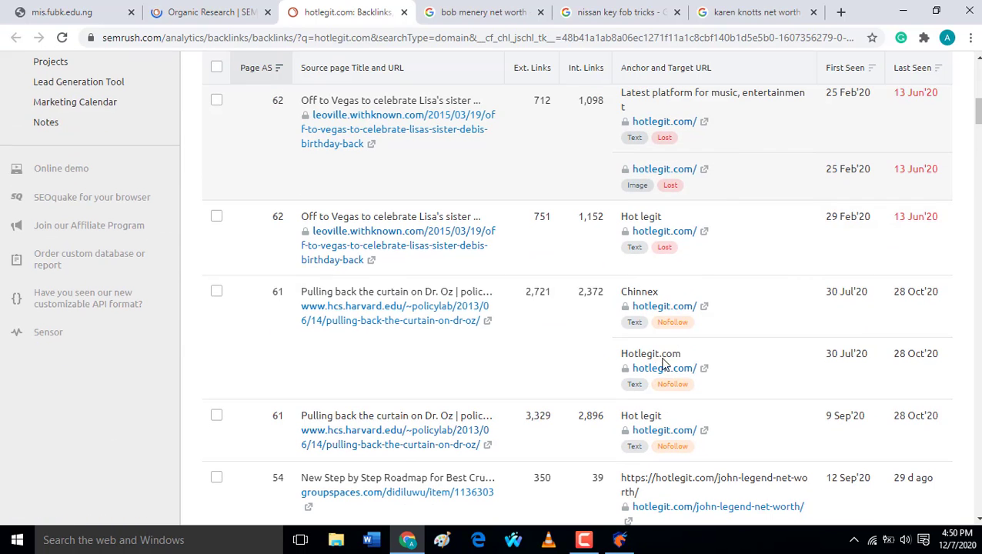
mouse_move(665, 326)
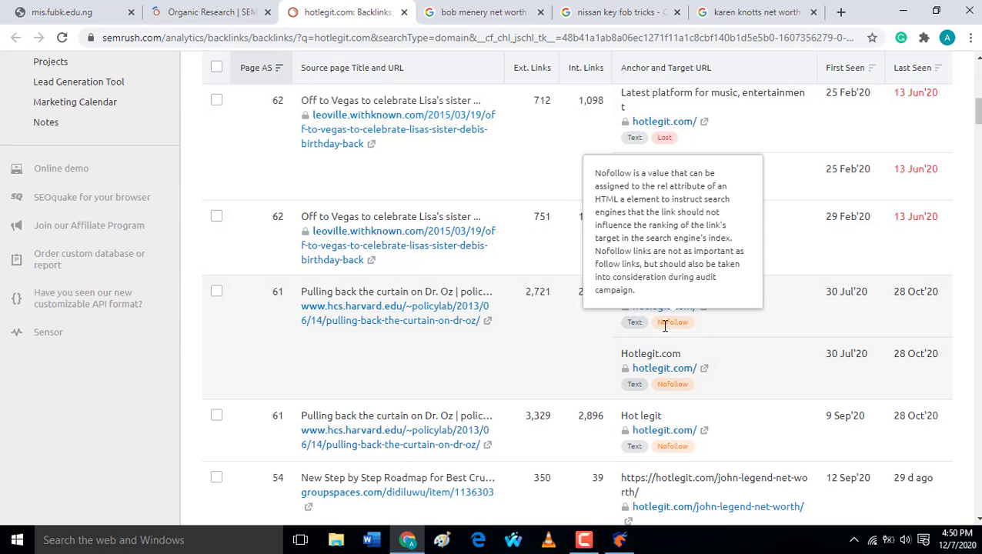
scroll(665, 326, down, 4)
scroll(660, 339, down, 4)
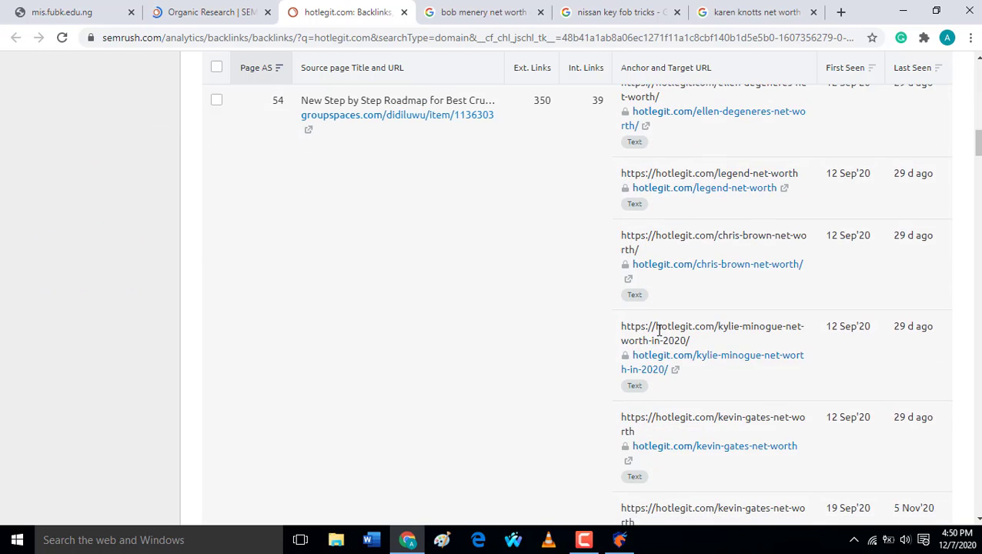
scroll(654, 324, up, 3)
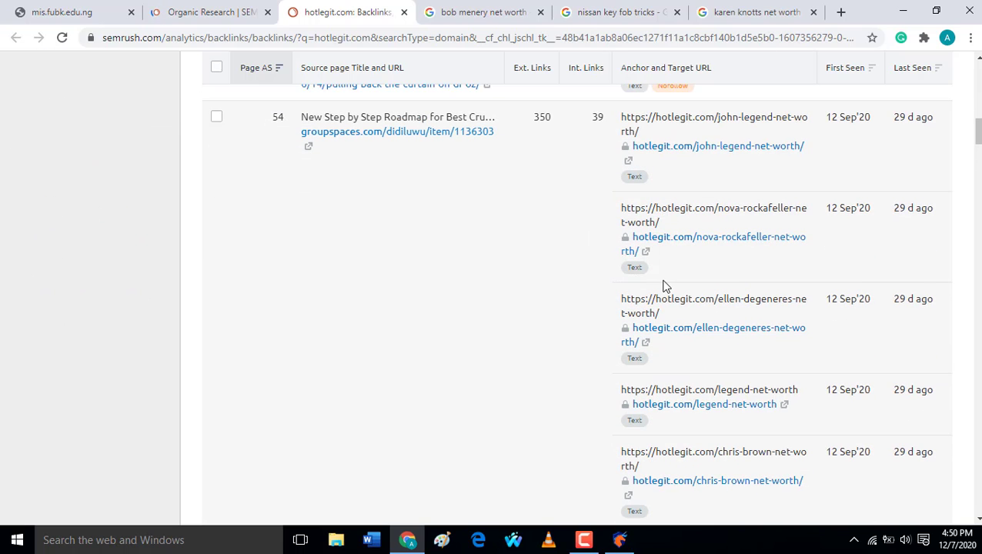
scroll(678, 285, up, 2)
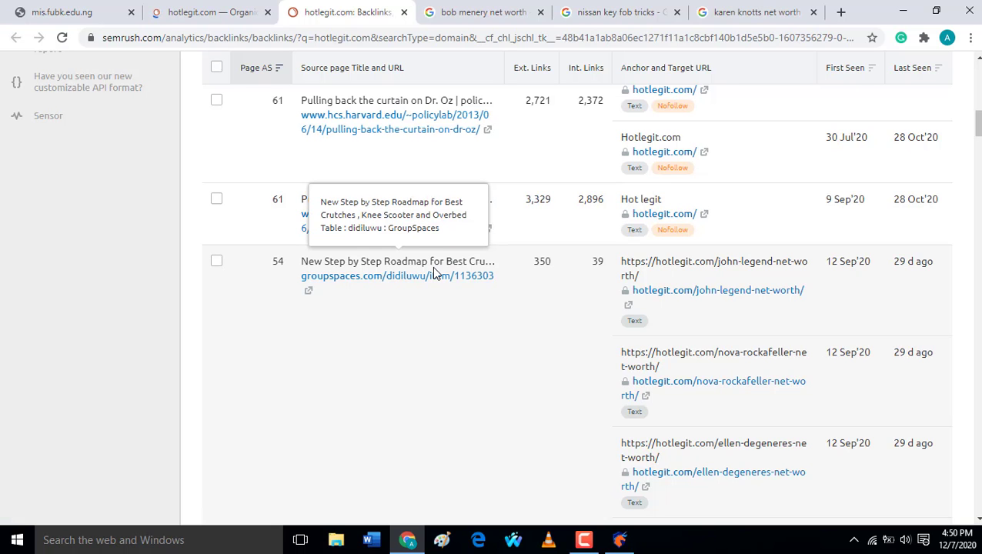
scroll(652, 229, down, 10)
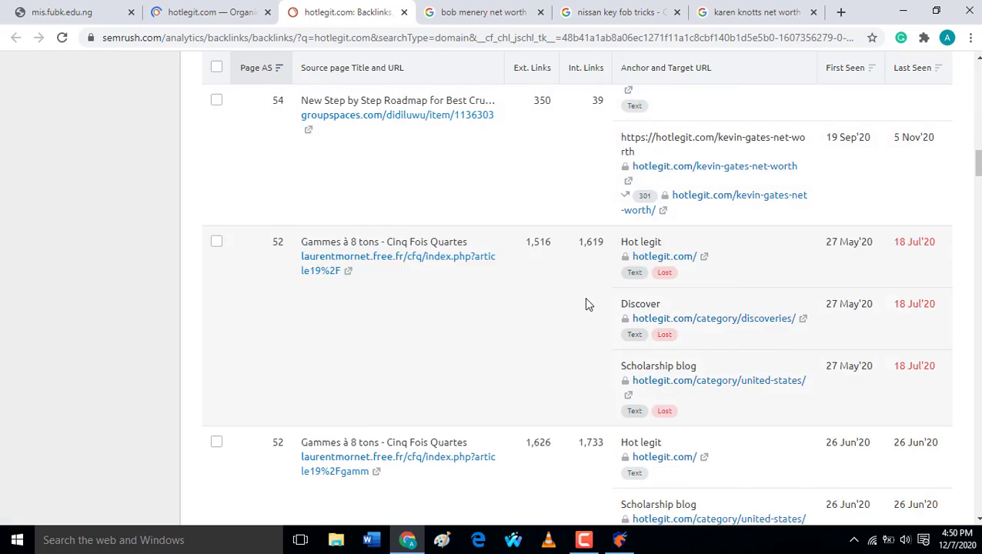
scroll(562, 311, down, 5)
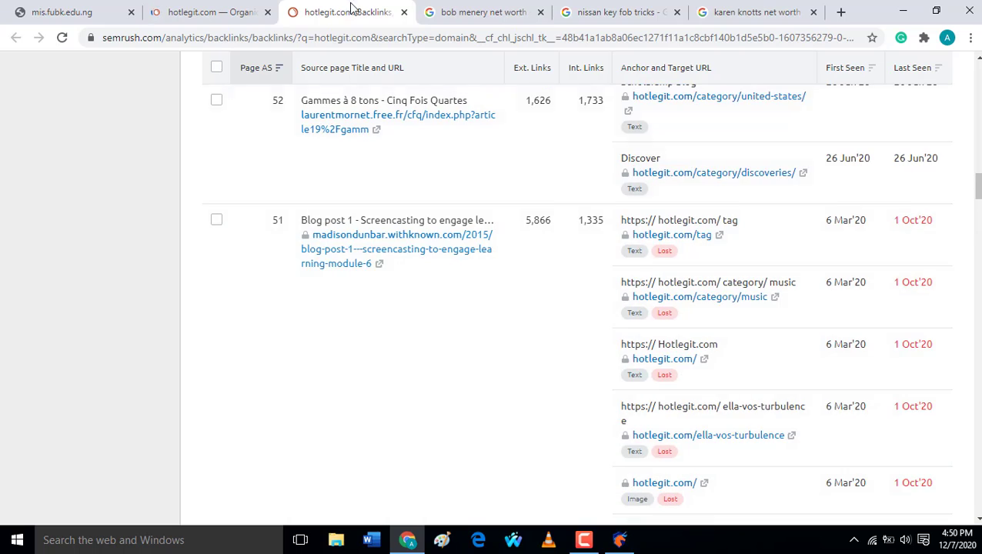
click(204, 12)
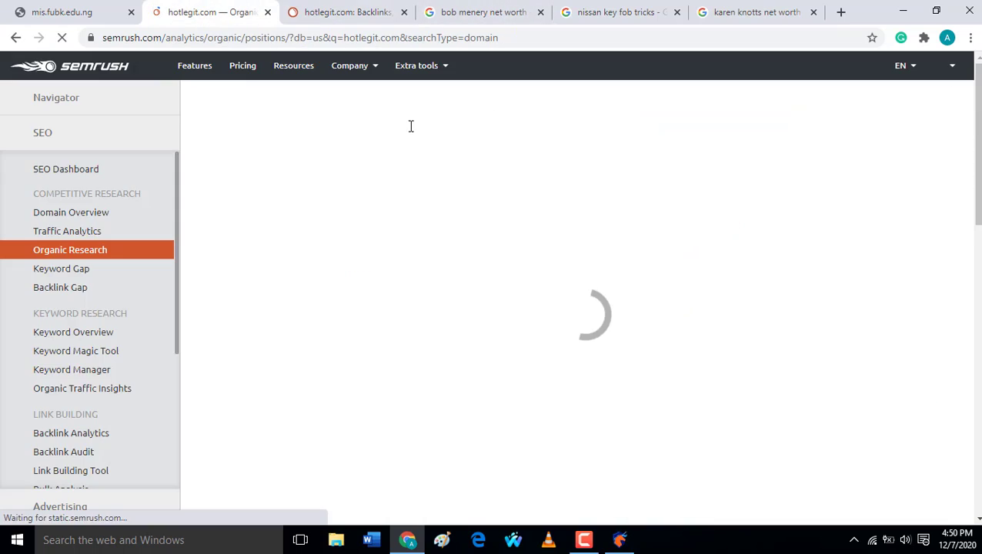
Apply the Follow filter to hotlegit.com's backlinks and scroll the 3,486 follow links.
click(323, 12)
scroll(951, 278, up, 15)
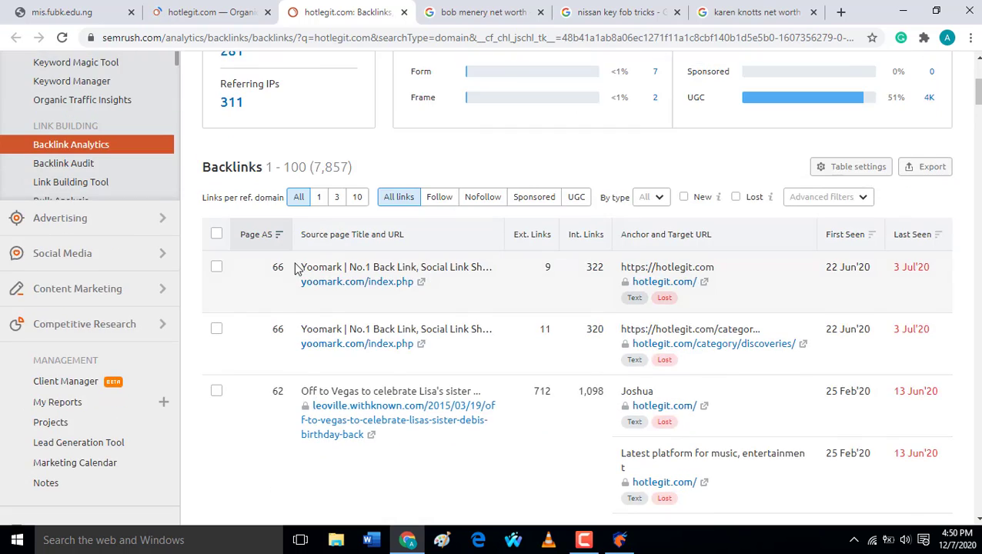
scroll(480, 398, down, 3)
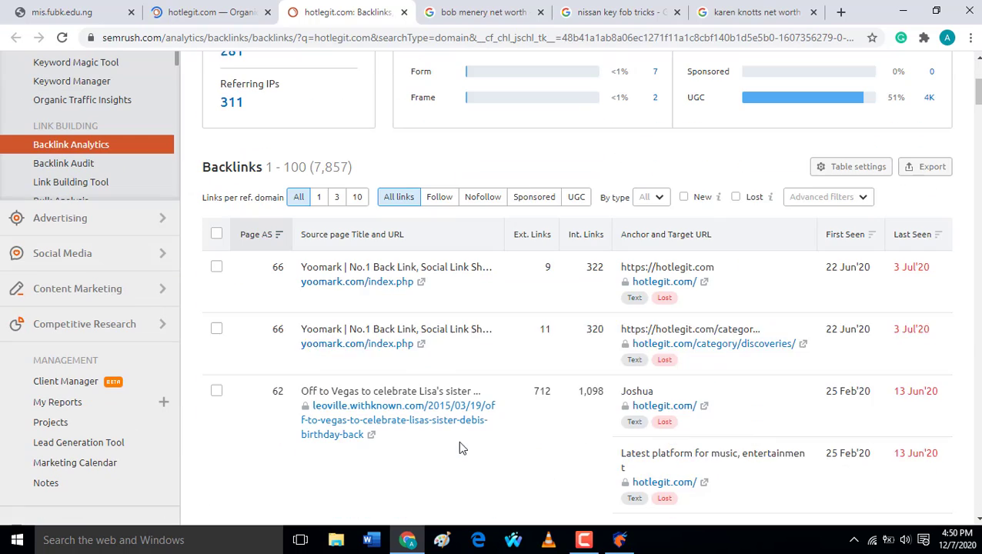
click(437, 199)
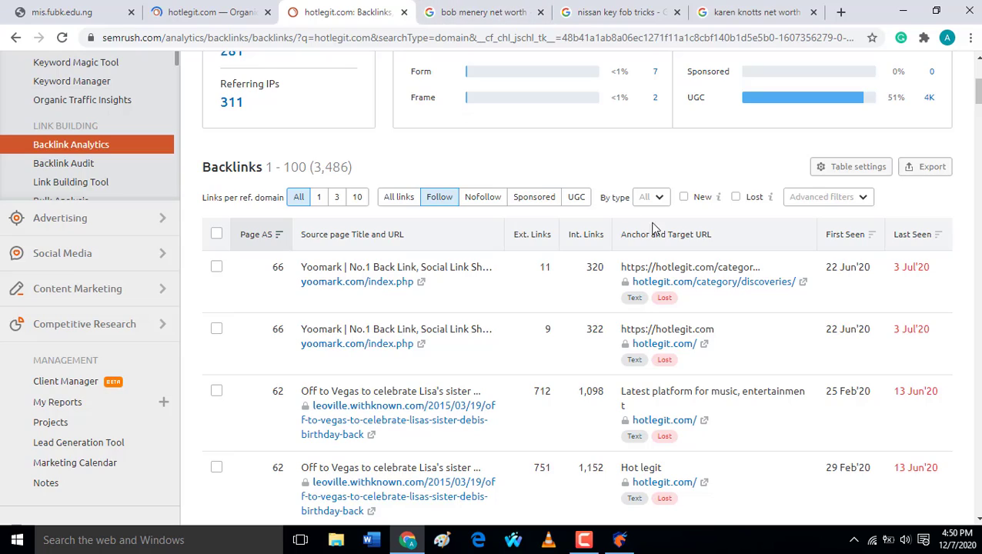
scroll(653, 228, down, 8)
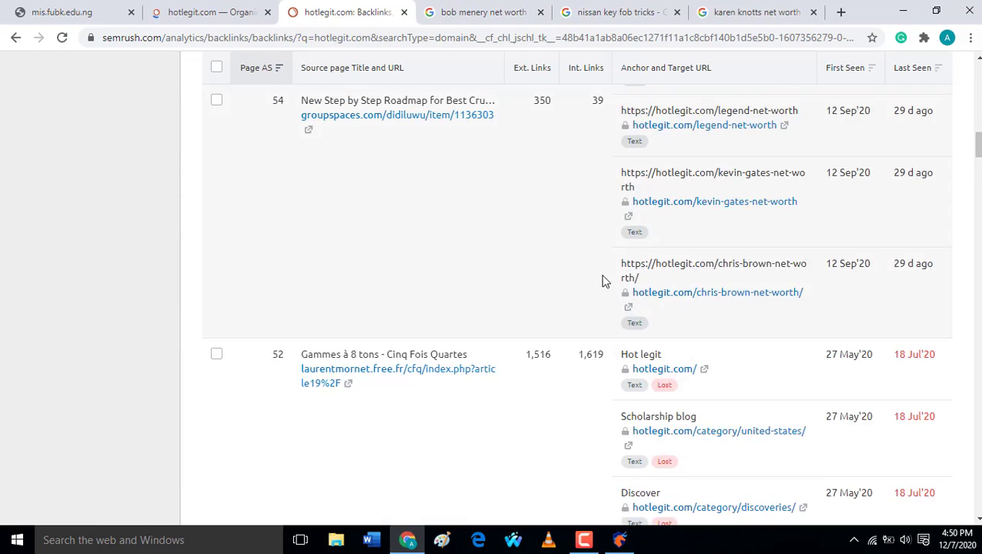
scroll(603, 282, down, 4)
Switch to the hotlegit.com Organic Research positions report.
click(206, 12)
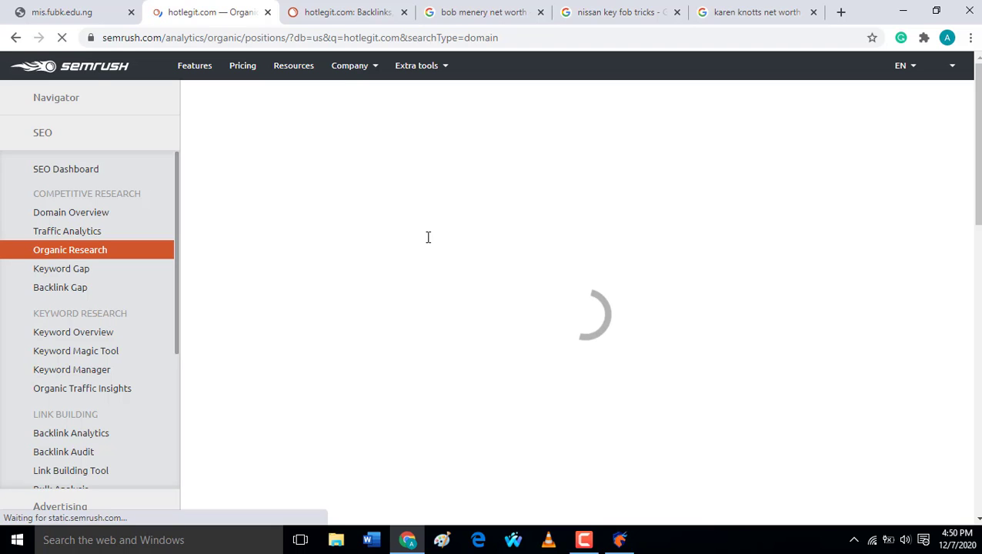
mouse_move(620, 543)
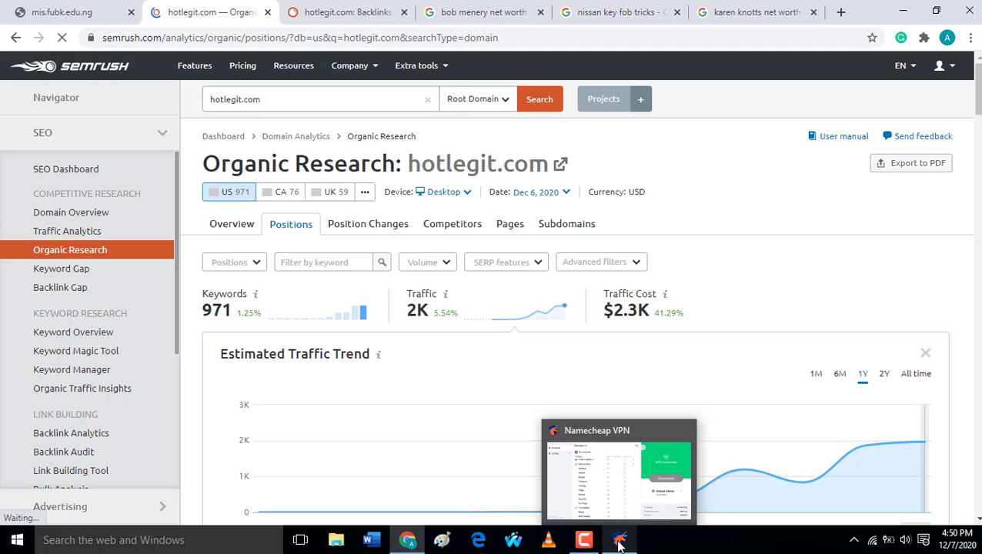
scroll(758, 263, down, 6)
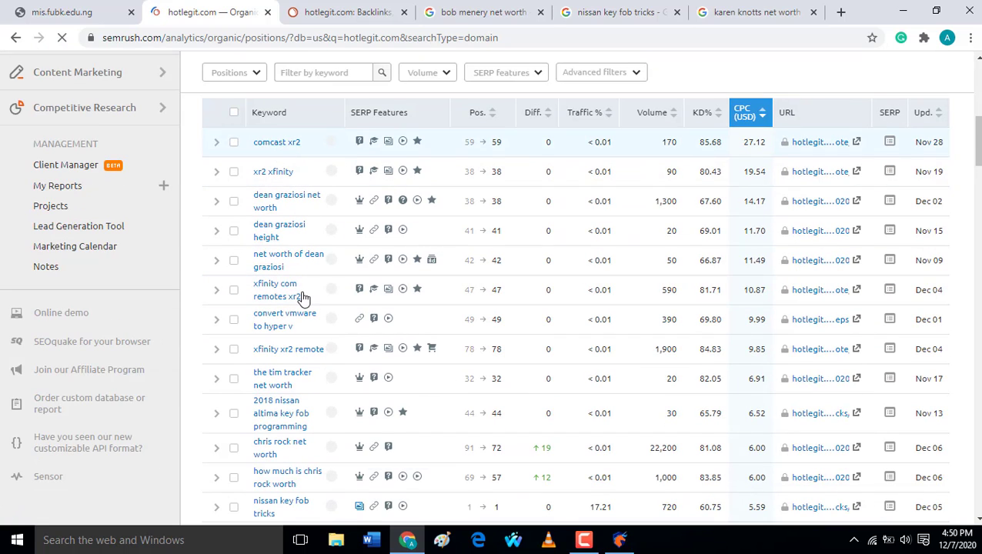
Minimize the VPN window, close the mis.fubk.edu.ng tab and scroll the keyword list.
click(619, 541)
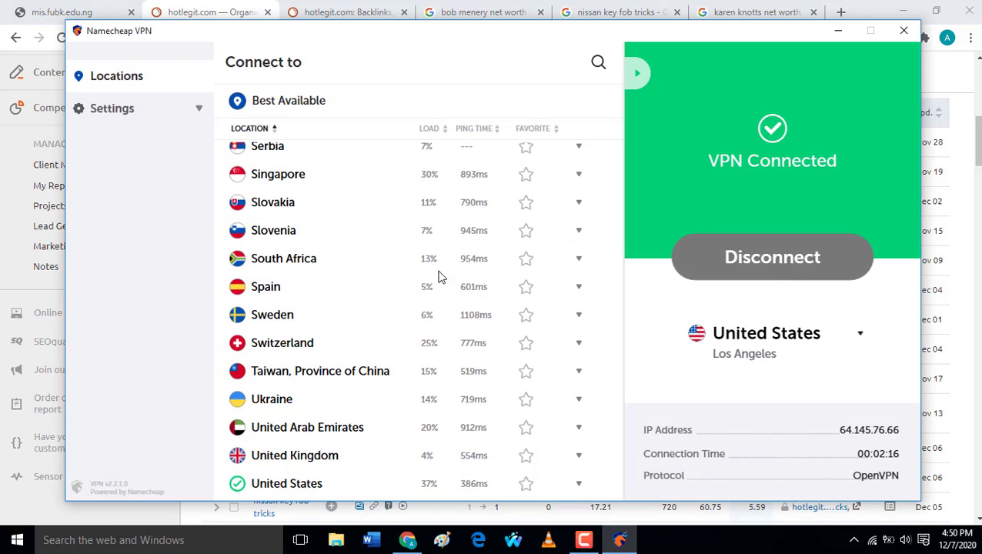
click(836, 33)
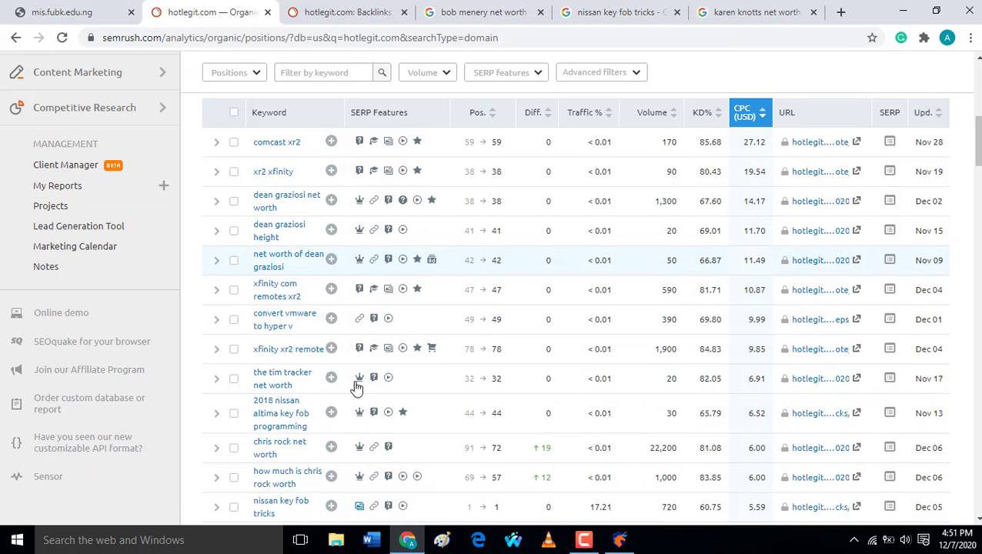
click(131, 12)
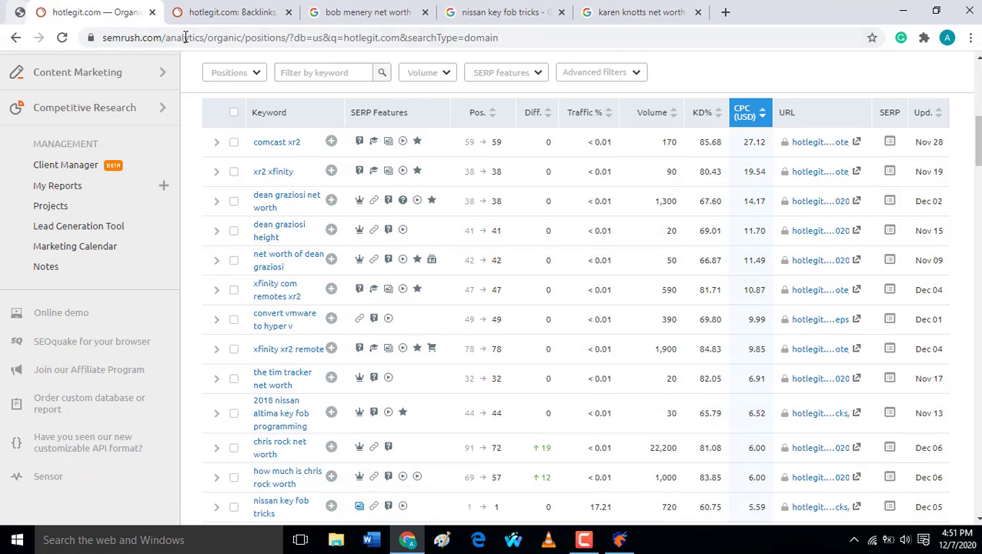
scroll(379, 192, down, 3)
scroll(384, 223, down, 1)
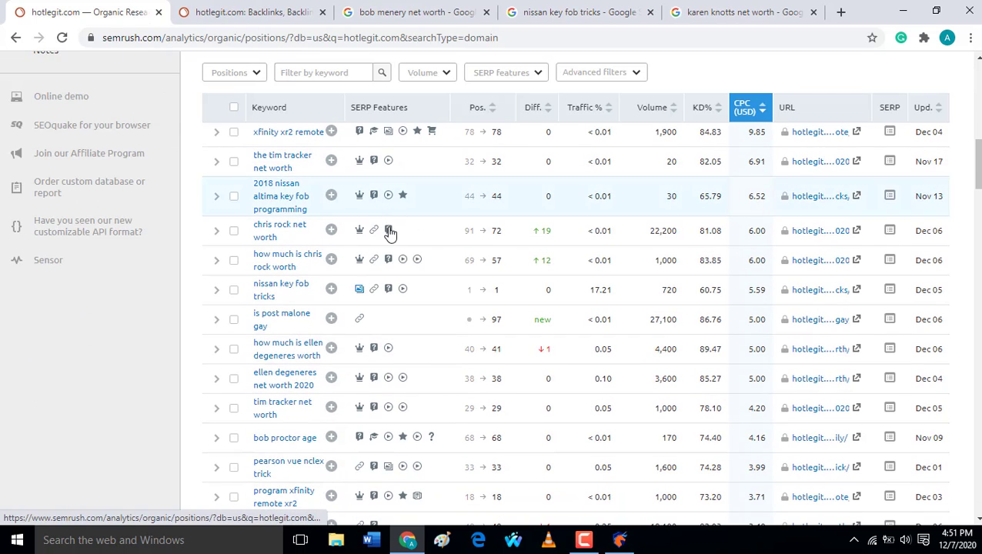
scroll(390, 233, up, 5)
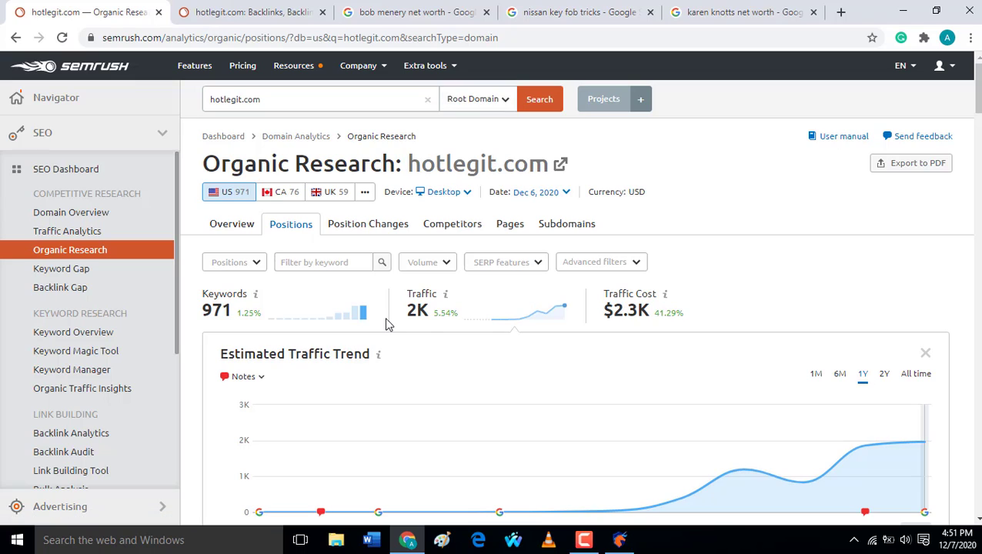
Look up pcmoment.com in Domain Overview and review its Authority Score 17, 502 traffic, 3.1K backlinks.
click(82, 212)
click(221, 7)
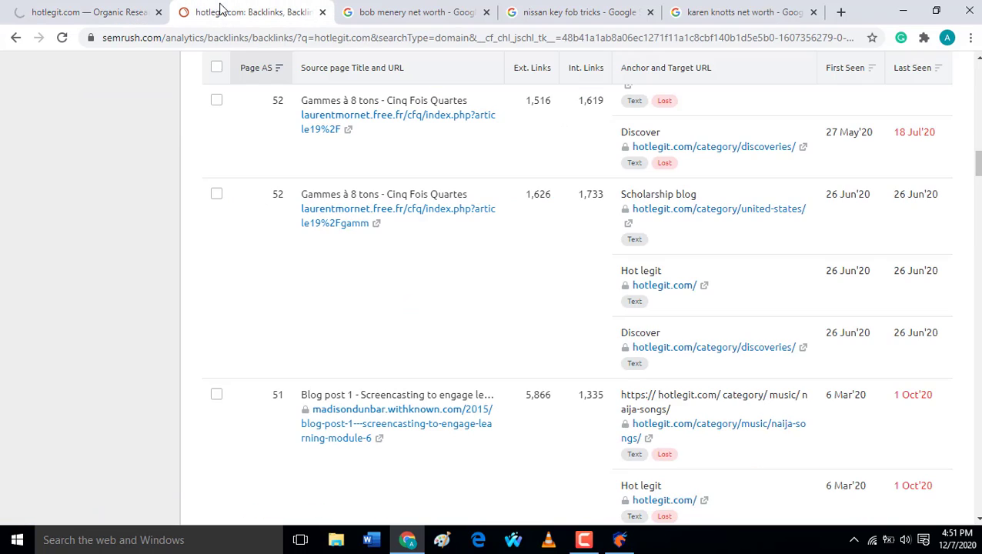
scroll(300, 214, up, 15)
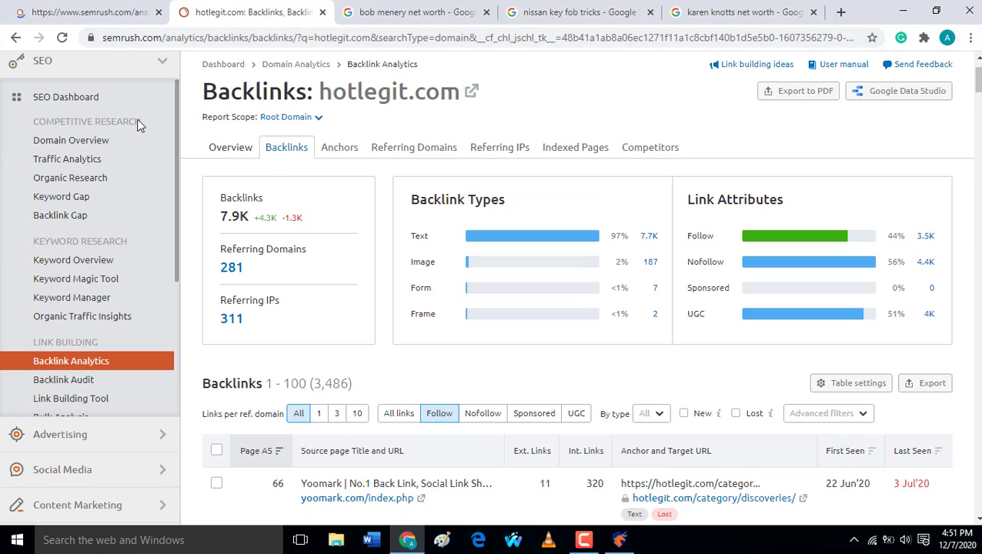
click(91, 143)
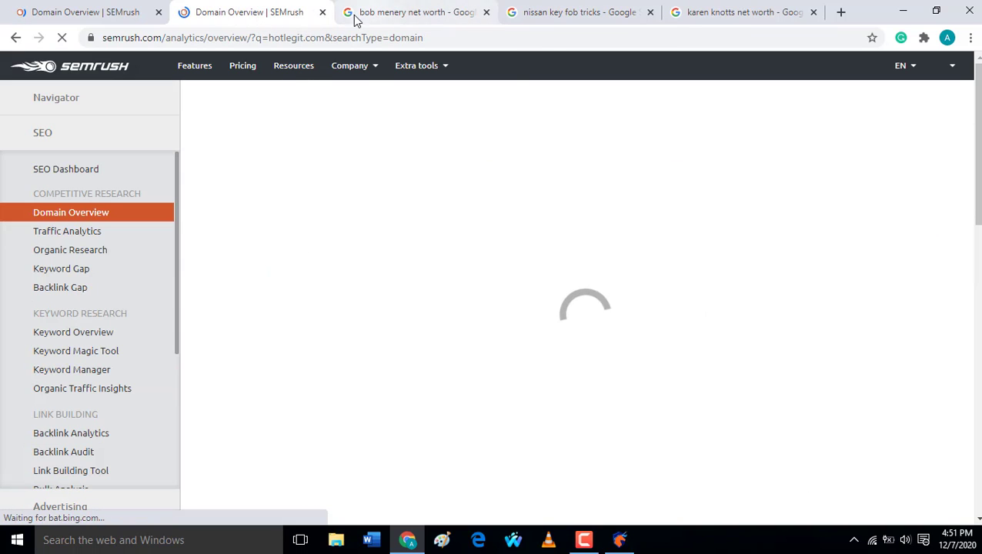
click(362, 105)
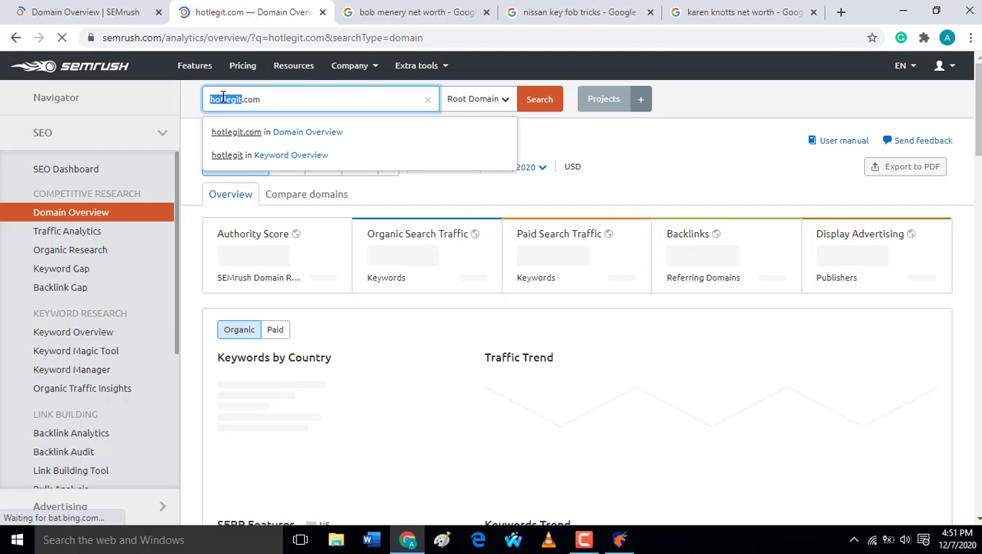
text(p)
text(cmomen)
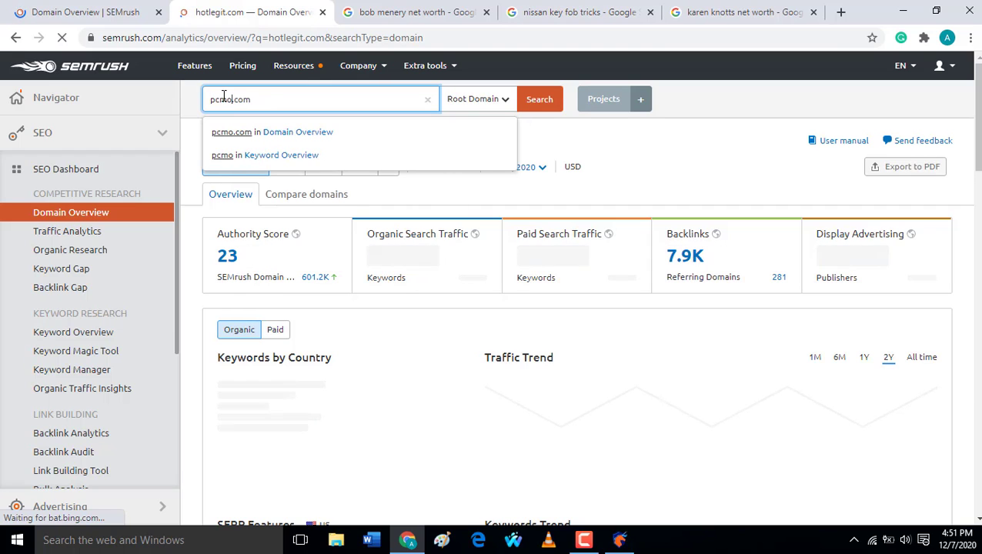
text(t)
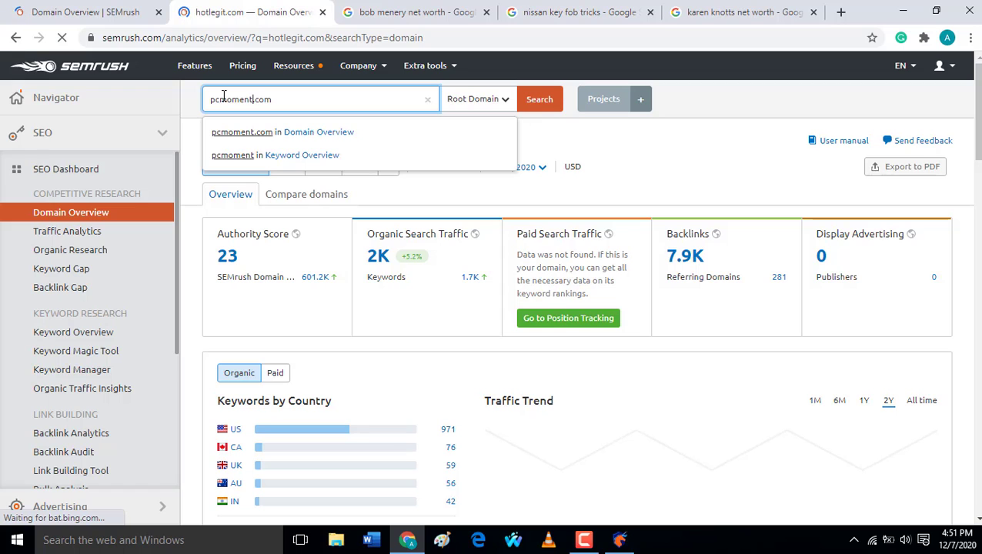
key(Return)
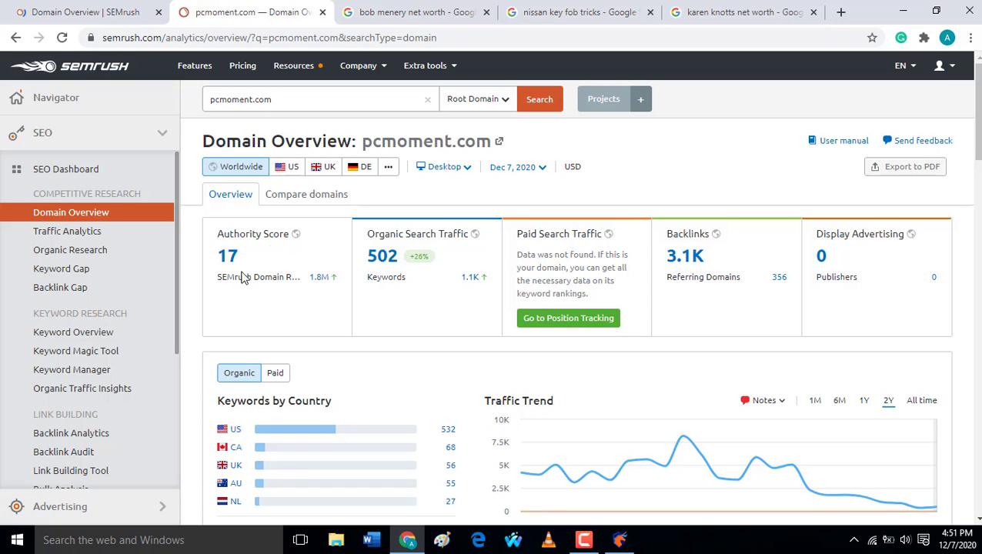
scroll(264, 291, down, 4)
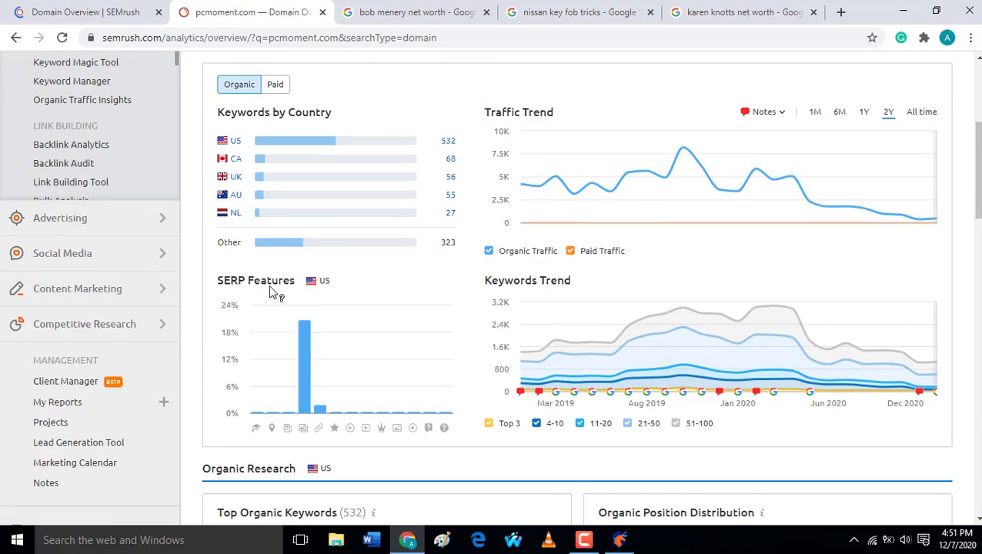
scroll(270, 295, down, 3)
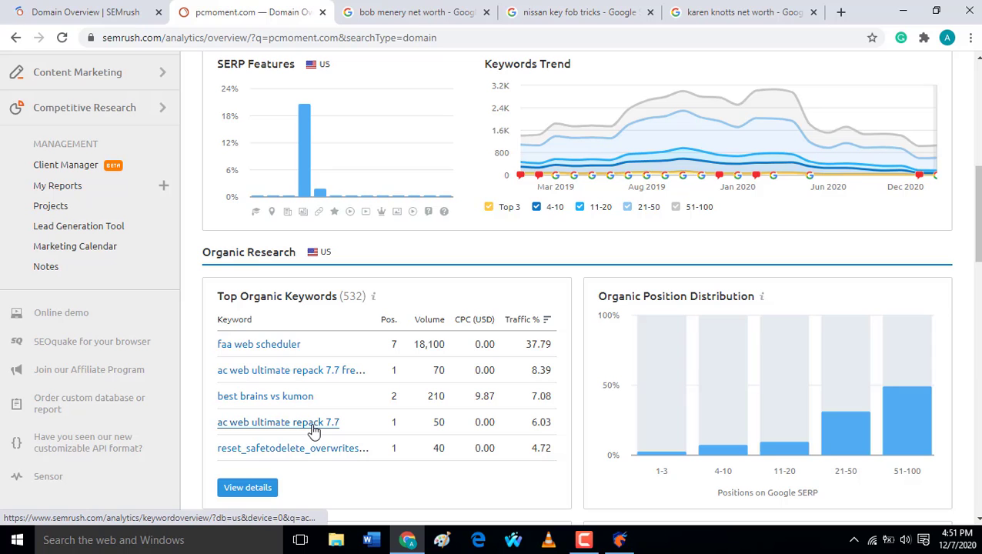
scroll(291, 431, up, 8)
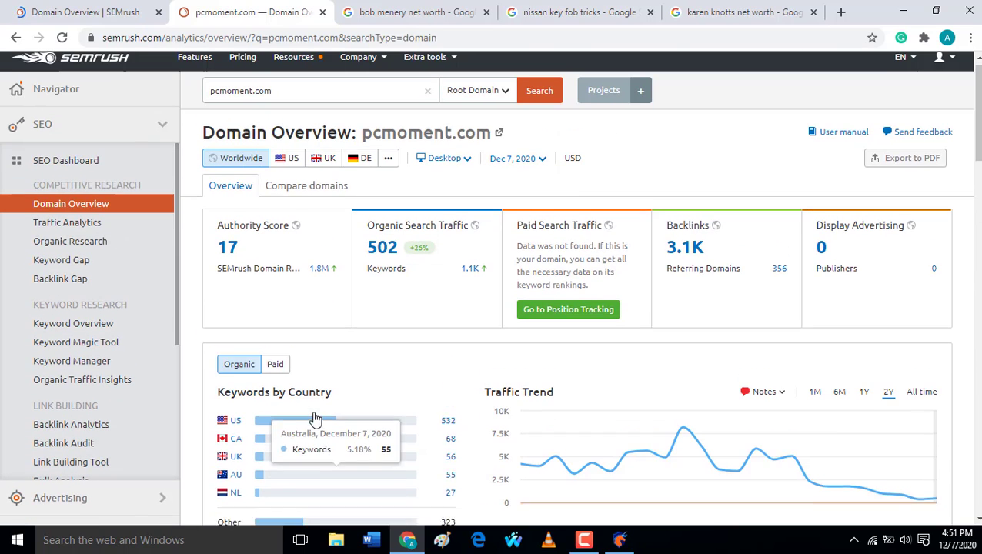
Replace the searched domain with legendnetworth.com and run the lookup.
click(62, 9)
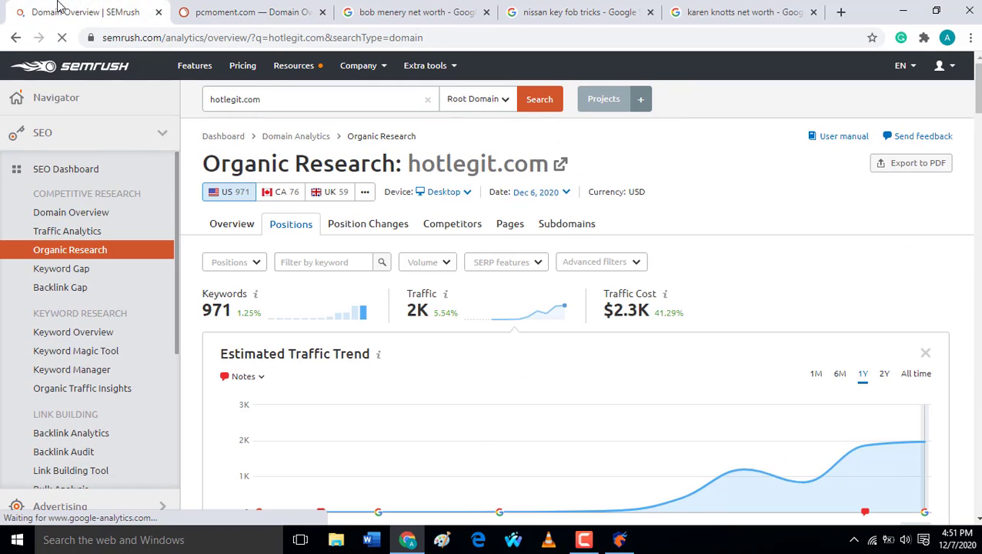
double_click(231, 100)
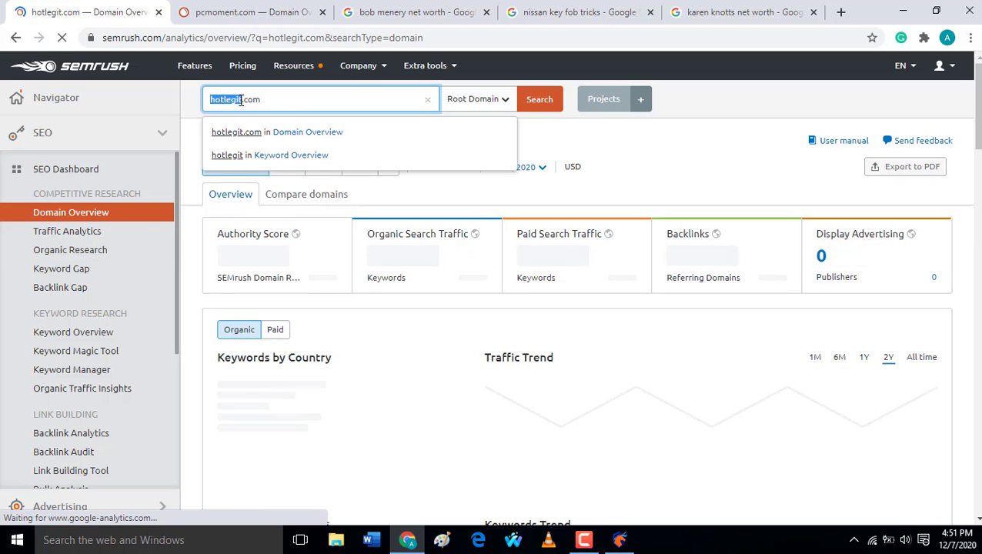
text(leg)
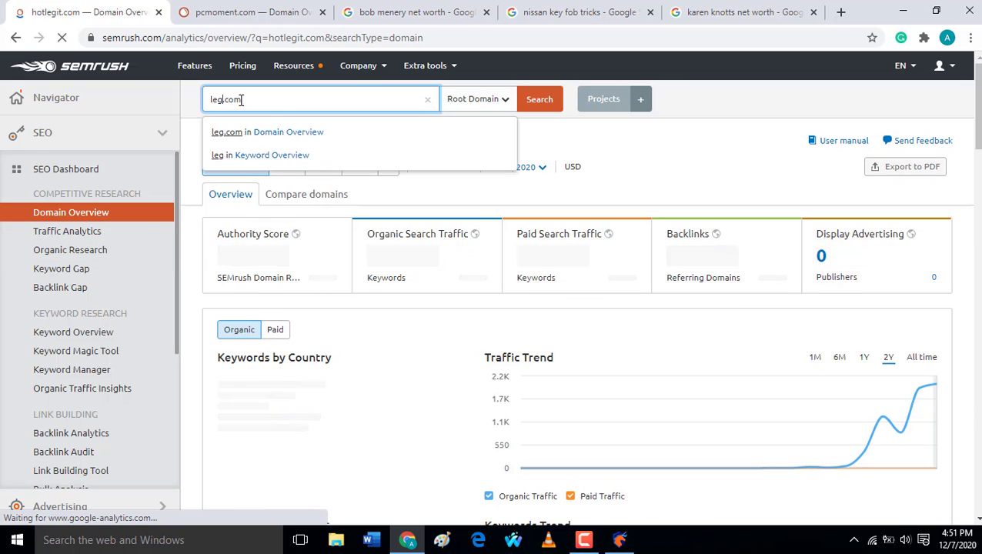
text(endf)
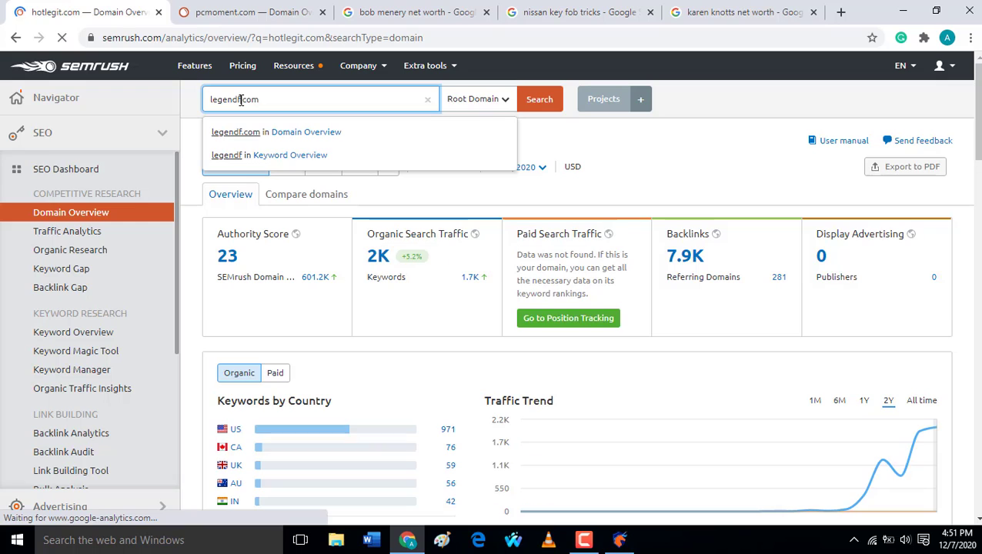
key(BackSpace)
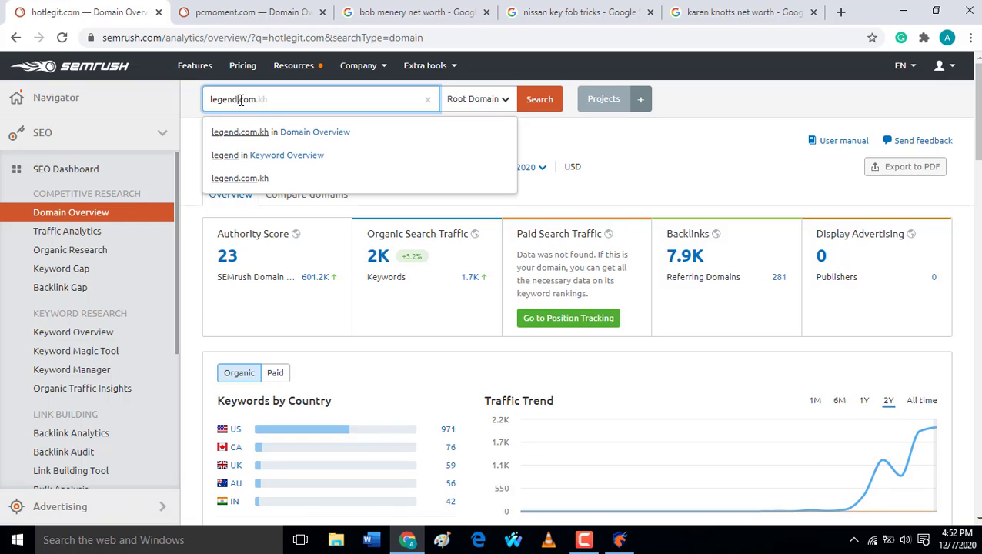
text(netwo)
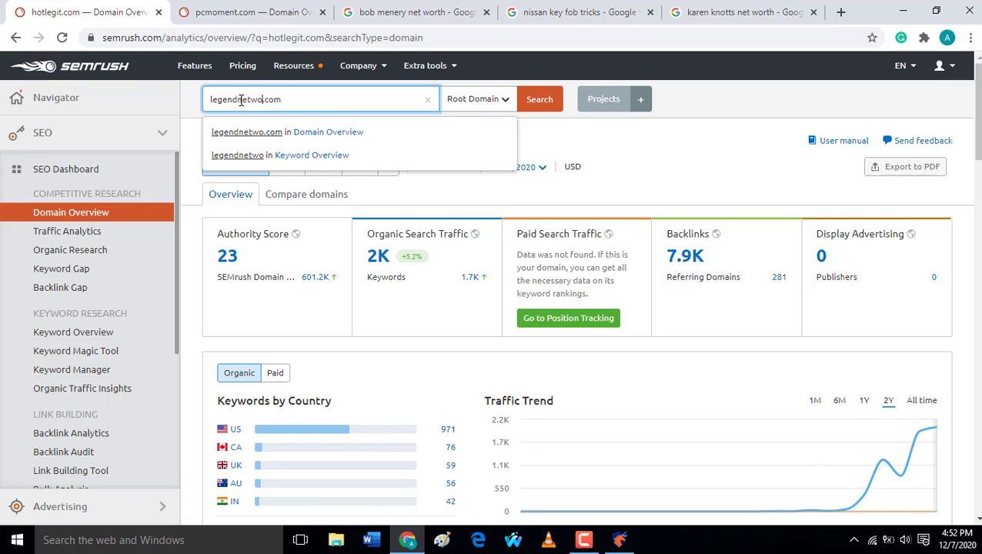
text(rth.)
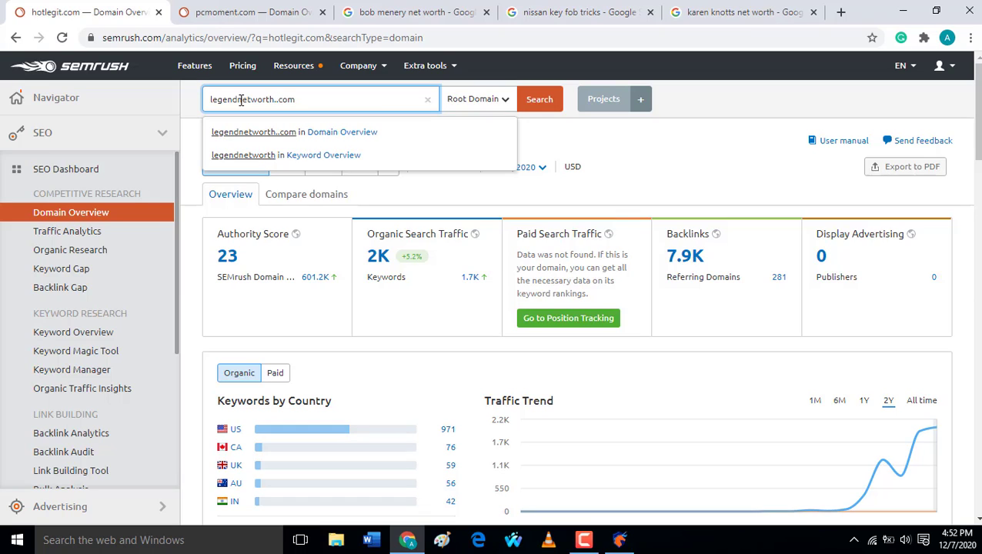
key(BackSpace)
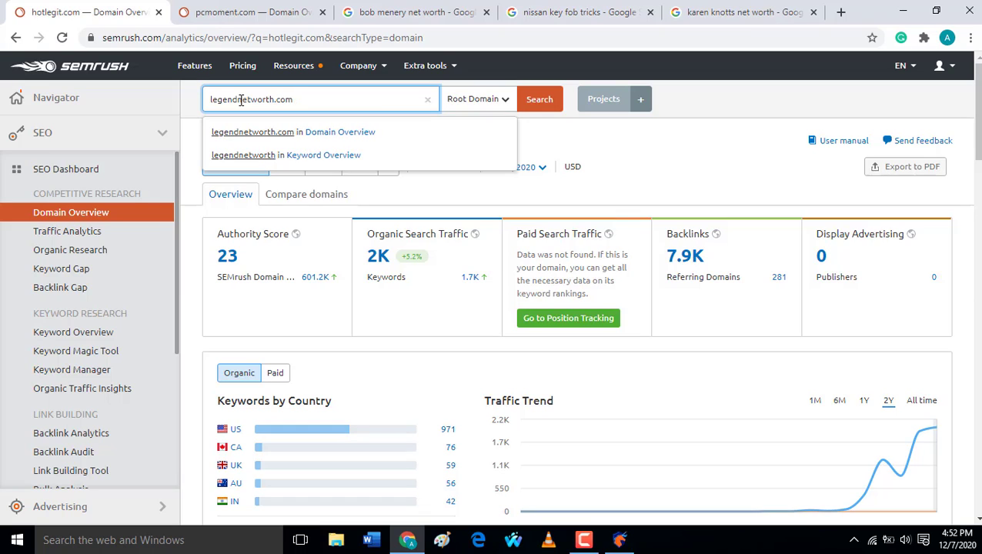
click(538, 99)
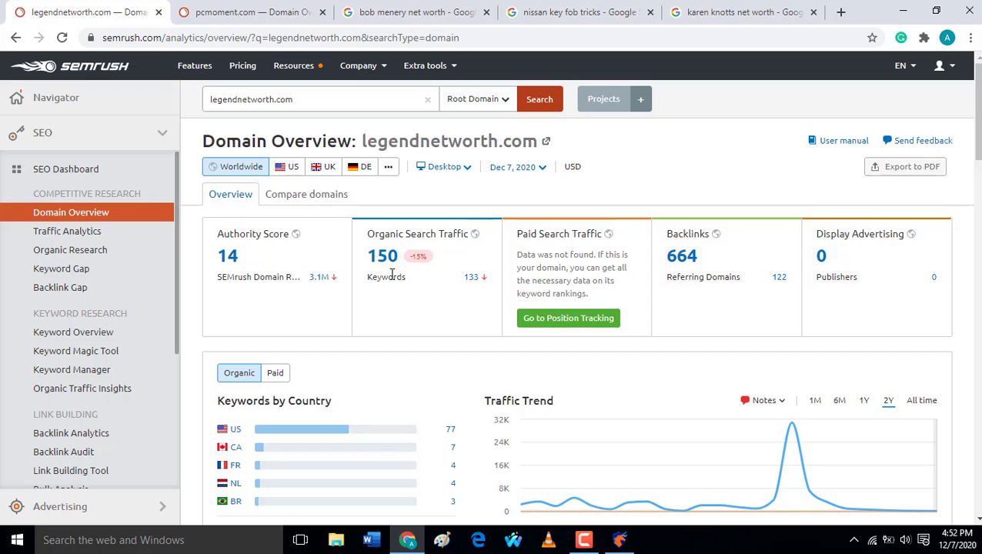
Review the legendnetworth.com overview: Authority Score 14, 150 organic traffic, 664 backlinks, 77 US keywords.
scroll(456, 313, down, 15)
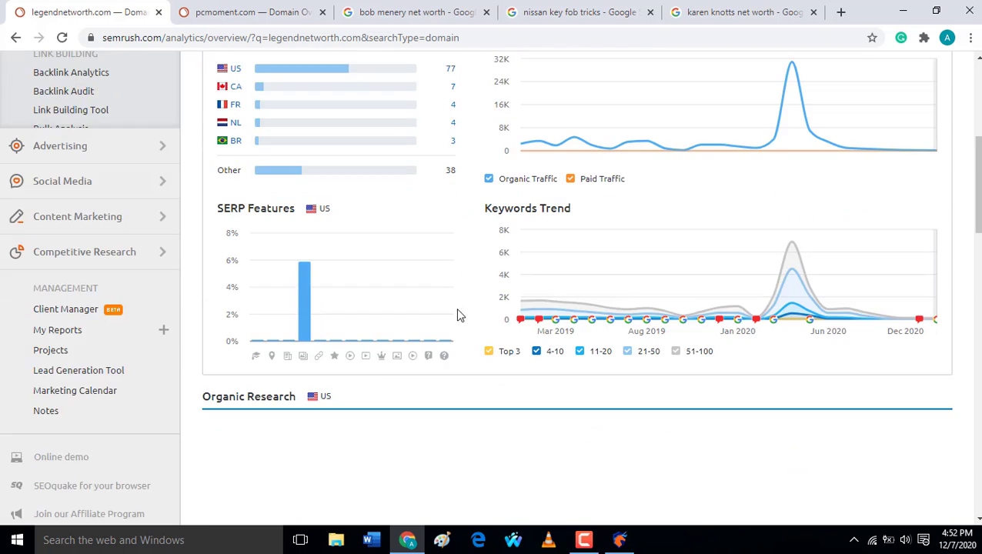
scroll(403, 344, up, 3)
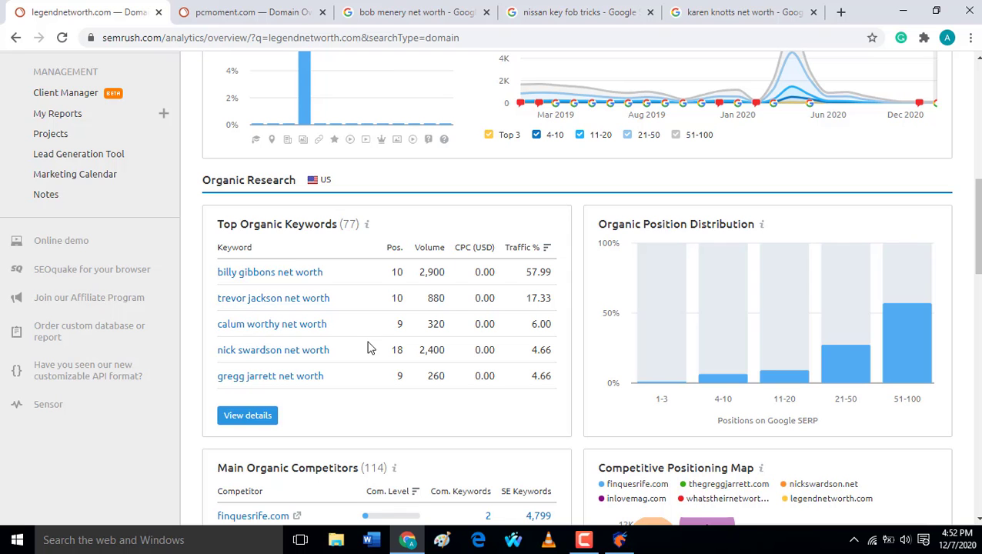
scroll(406, 346, up, 12)
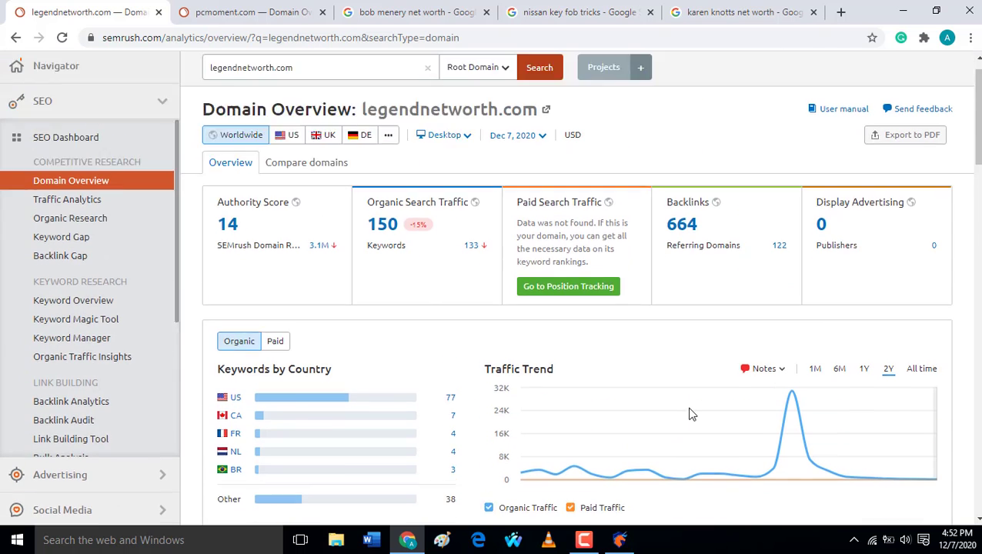
scroll(131, 285, down, 3)
scroll(361, 298, down, 20)
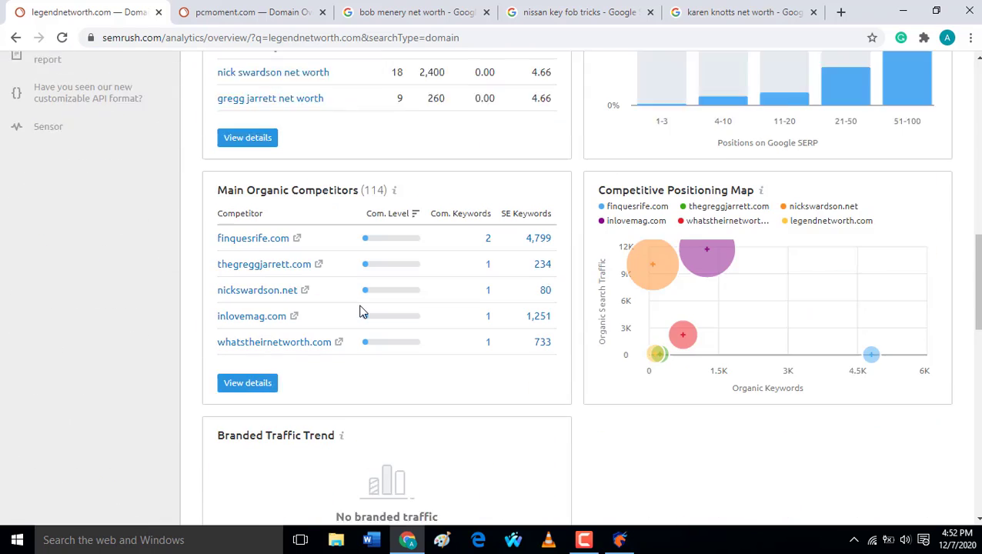
scroll(548, 248, down, 5)
scroll(548, 248, up, 3)
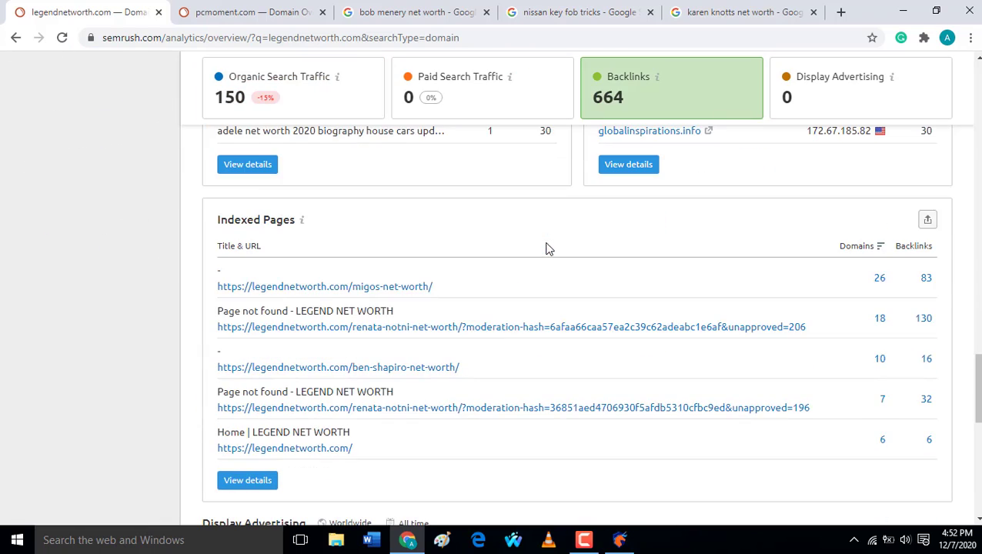
scroll(443, 223, up, 15)
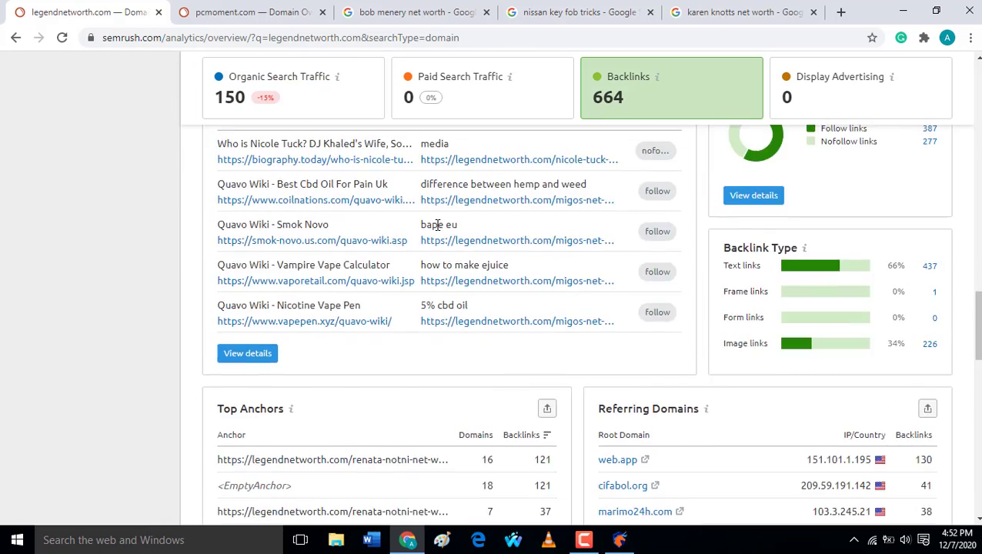
scroll(439, 222, up, 2)
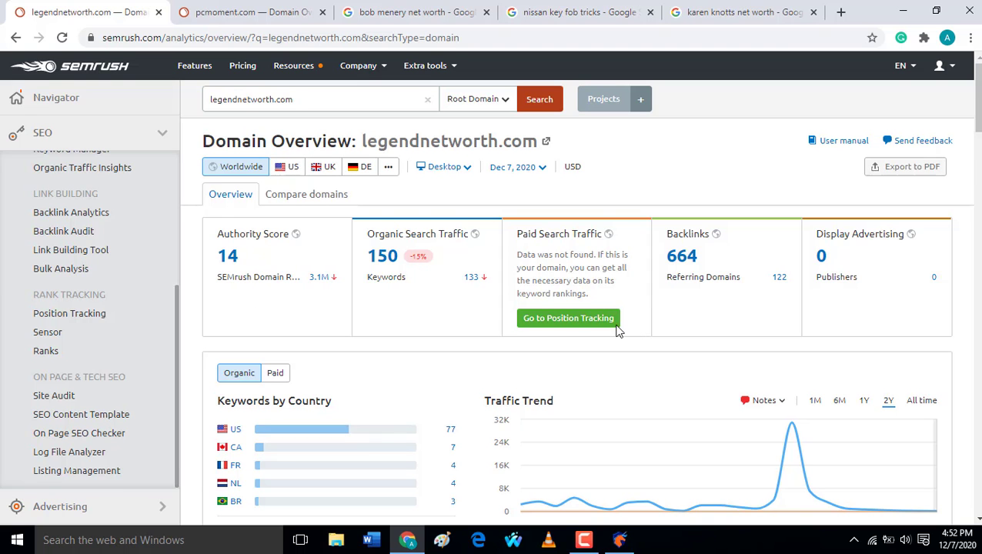
scroll(577, 332, down, 8)
scroll(400, 322, up, 4)
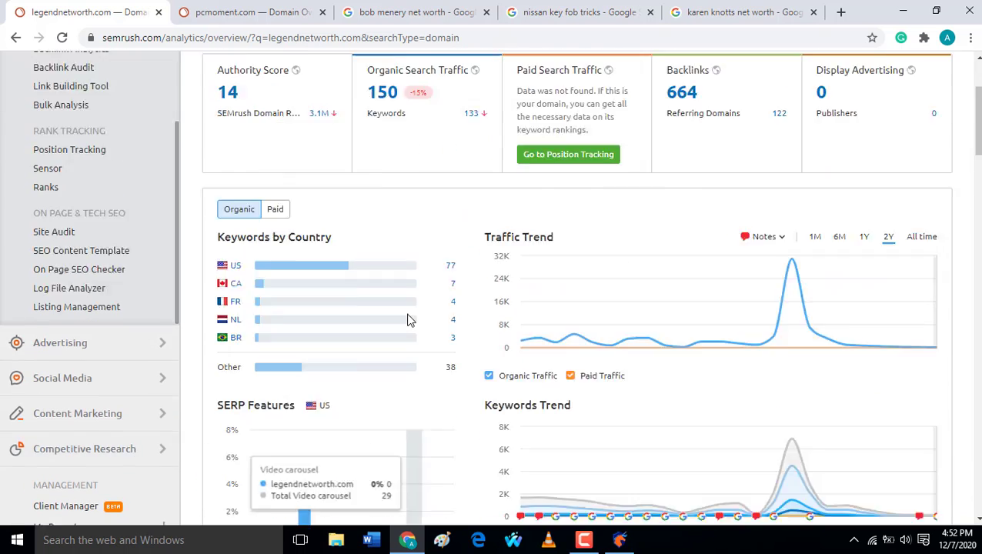
scroll(409, 321, up, 1)
scroll(401, 315, up, 1)
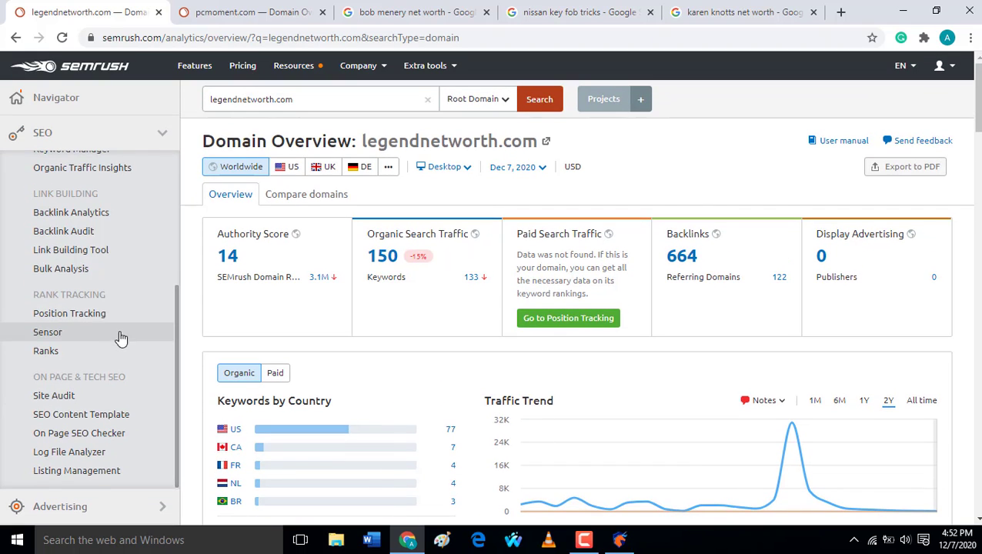
scroll(101, 313, up, 3)
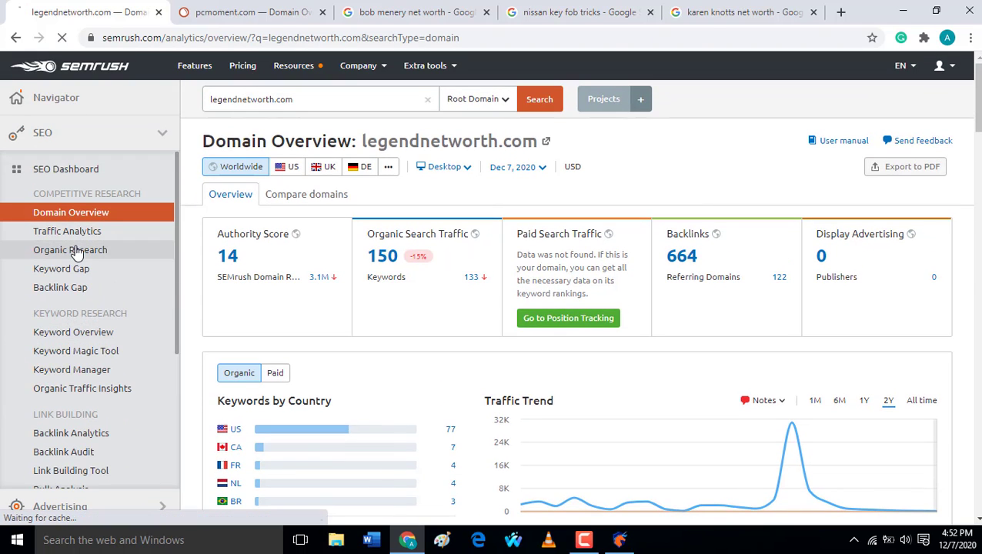
Open the Organic Research reports for legendnetworth.com and pcmoment.com.
click(75, 250)
key(ctrl+Tab)
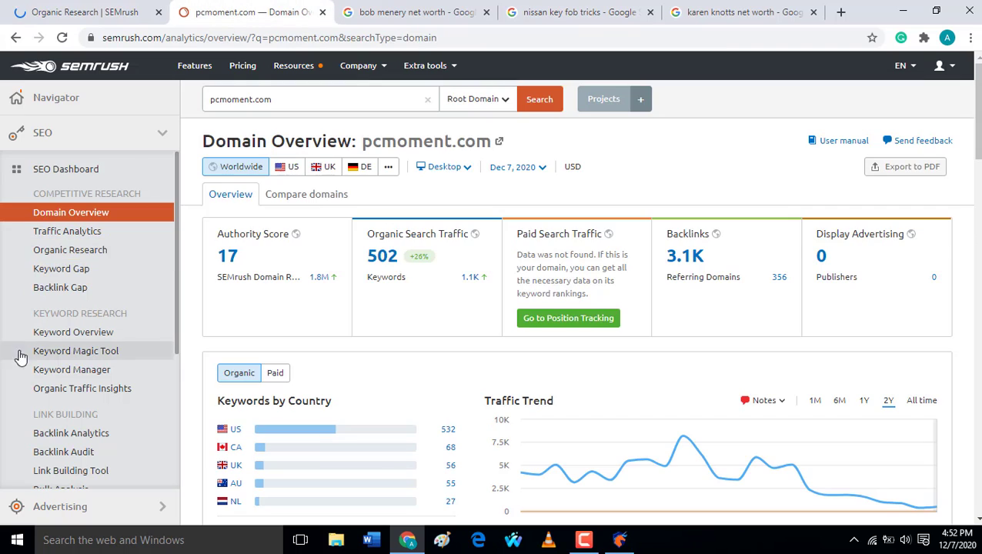
click(83, 255)
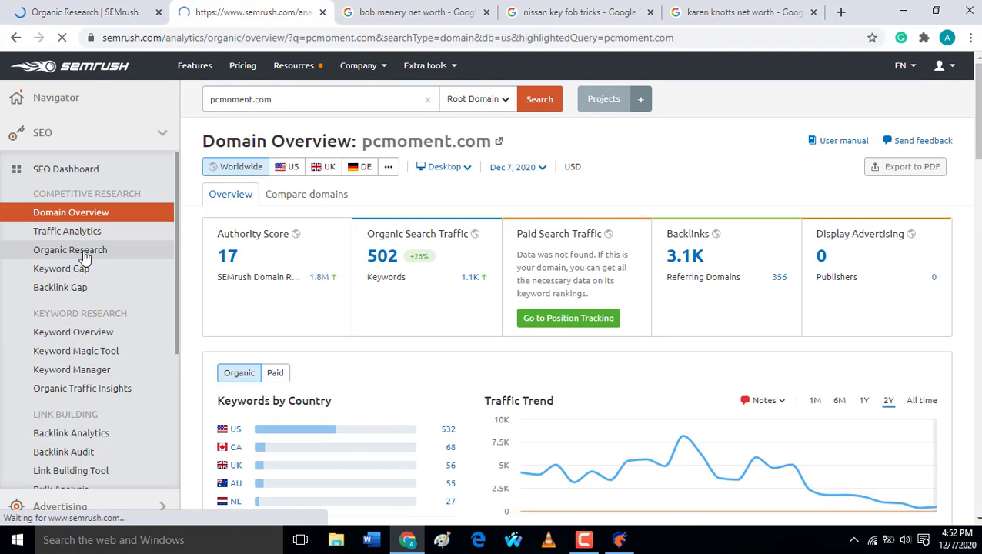
click(85, 10)
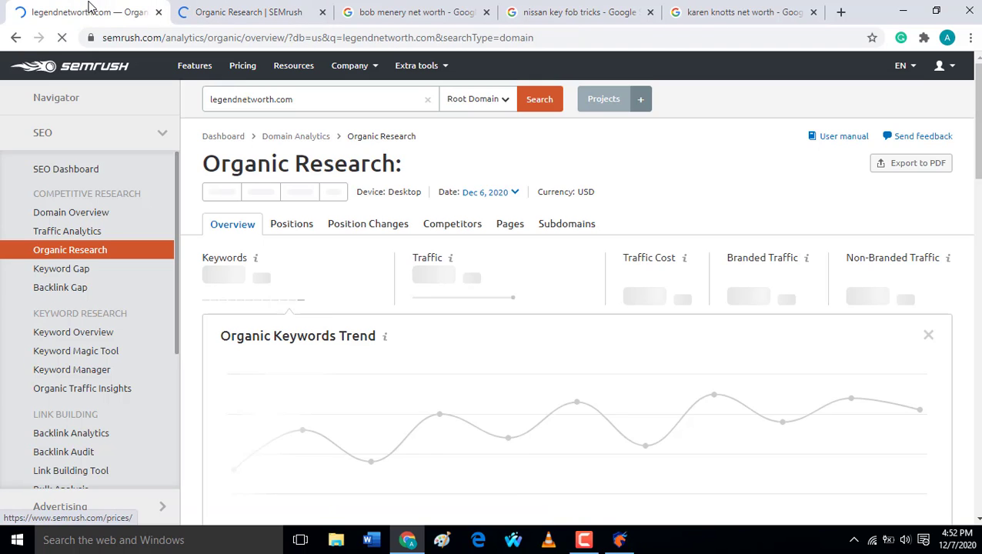
Review legendnetworth.com's Organic Research summary and view all 77 organic keyword positions.
scroll(549, 325, down, 8)
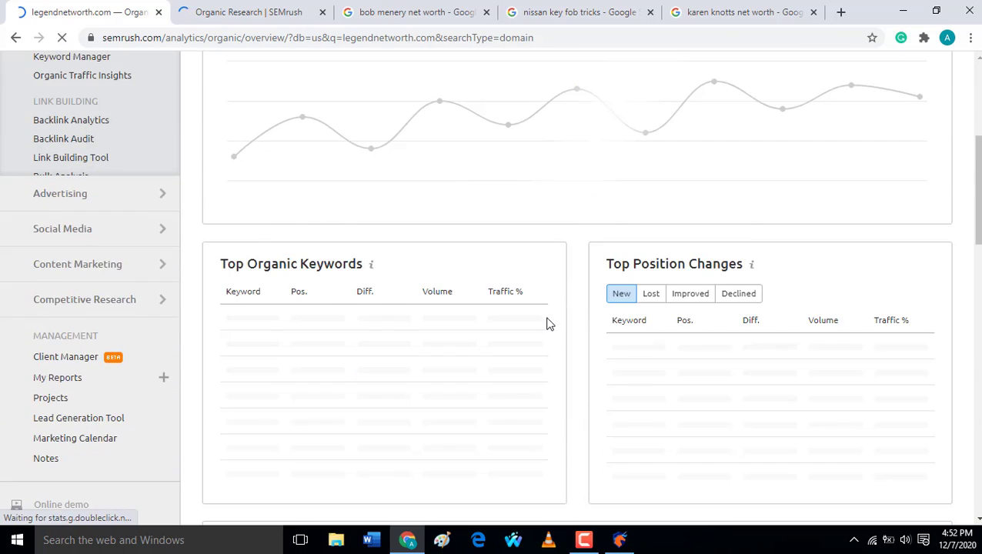
scroll(548, 328, up, 4)
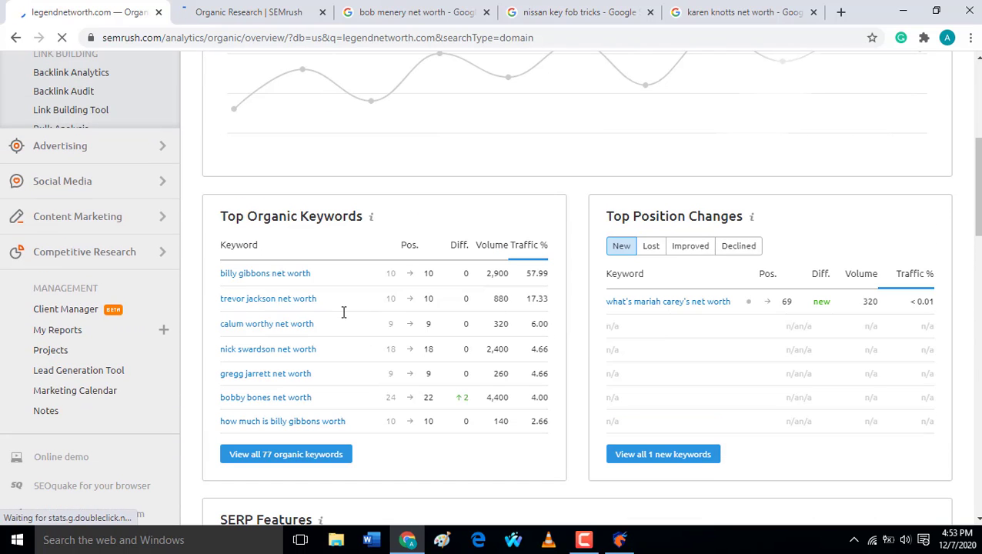
scroll(333, 316, up, 2)
scroll(334, 317, down, 4)
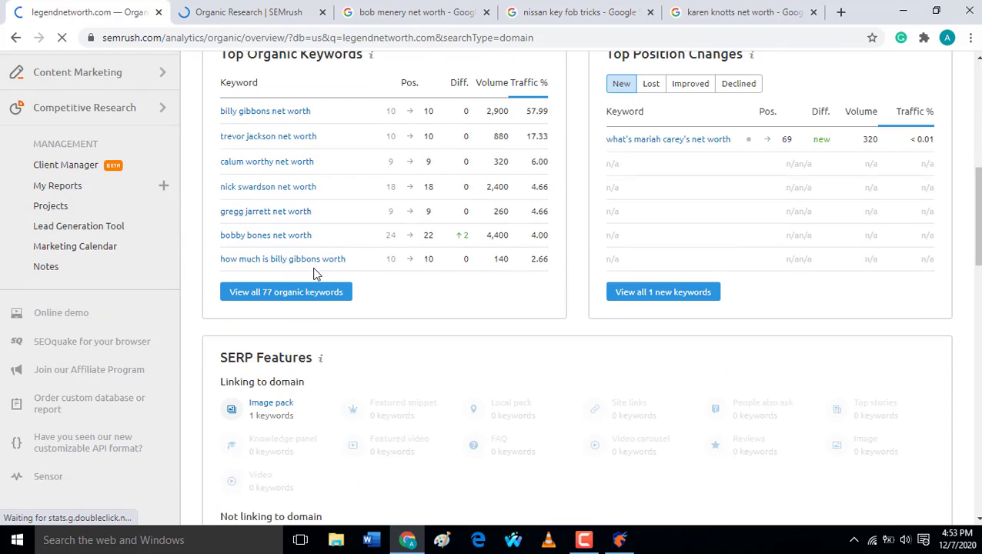
scroll(368, 245, up, 2)
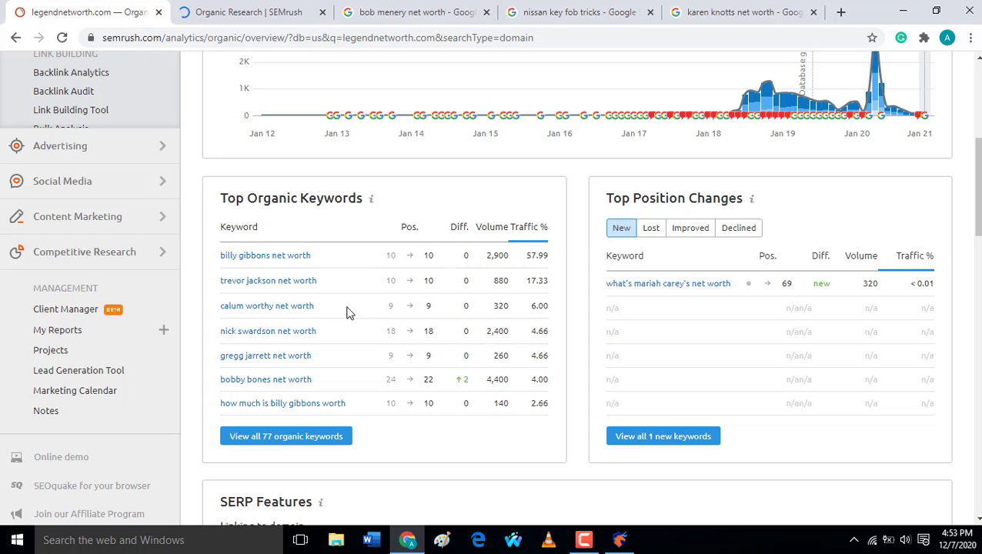
scroll(348, 309, up, 3)
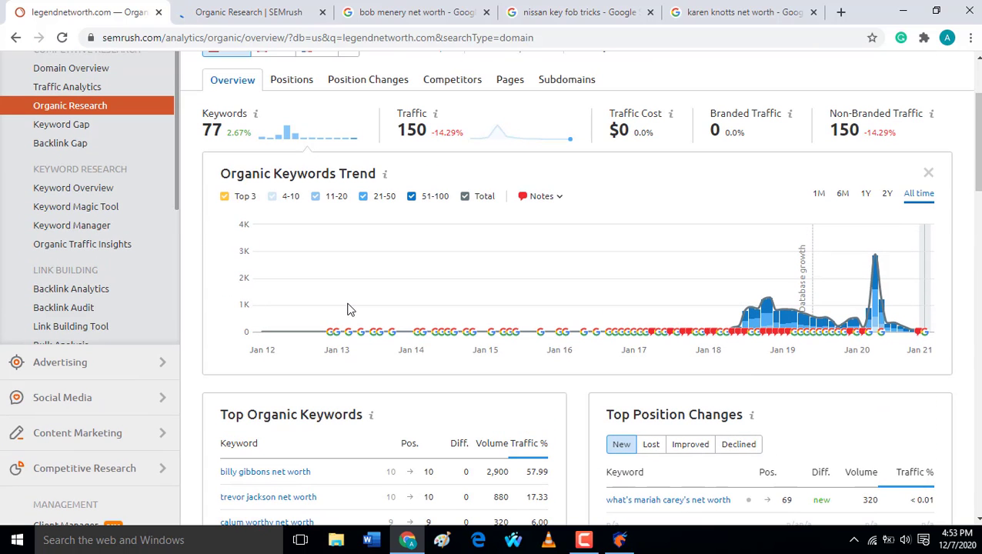
scroll(348, 308, down, 3)
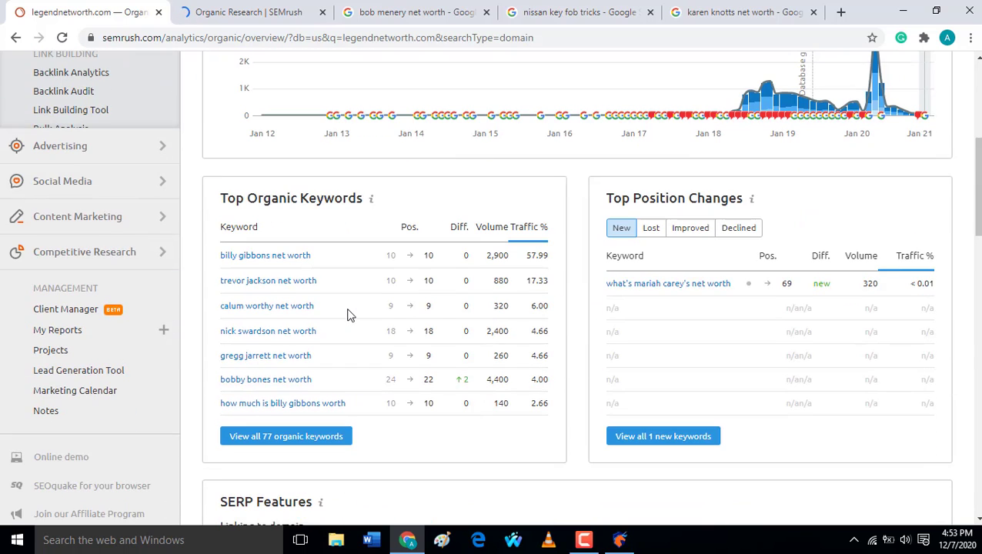
click(306, 438)
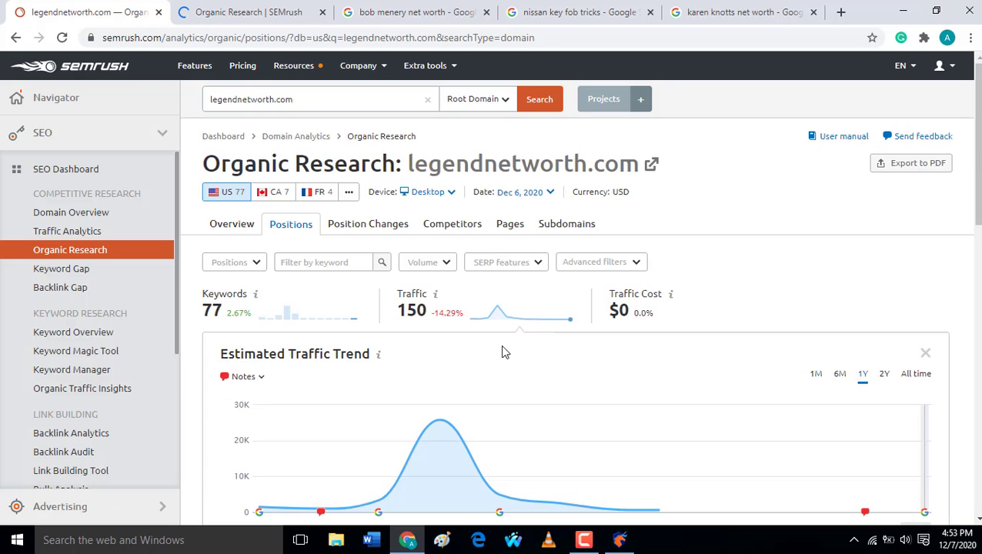
Export all 77 organic positions as an Excel .xlsx file and open the download.
scroll(493, 366, down, 3)
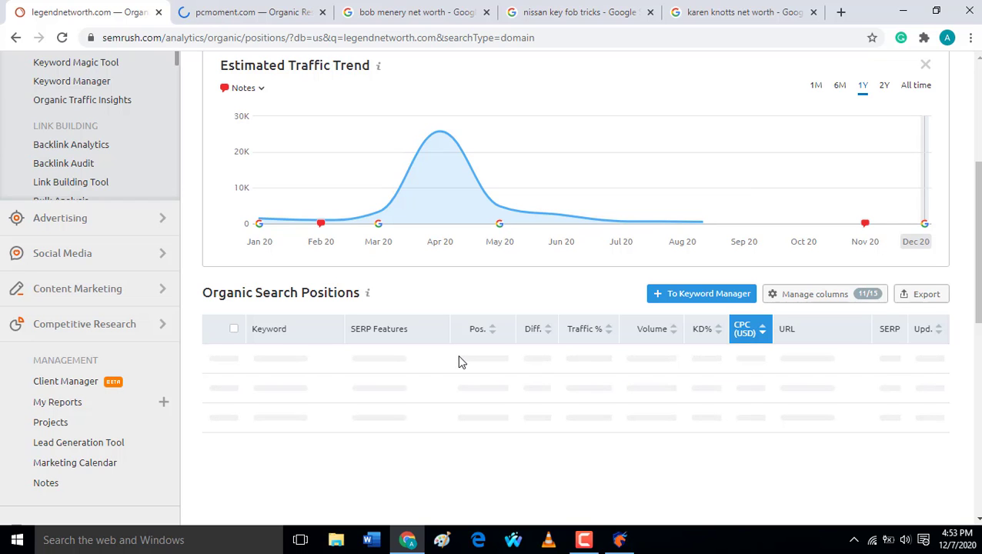
scroll(457, 362, down, 1)
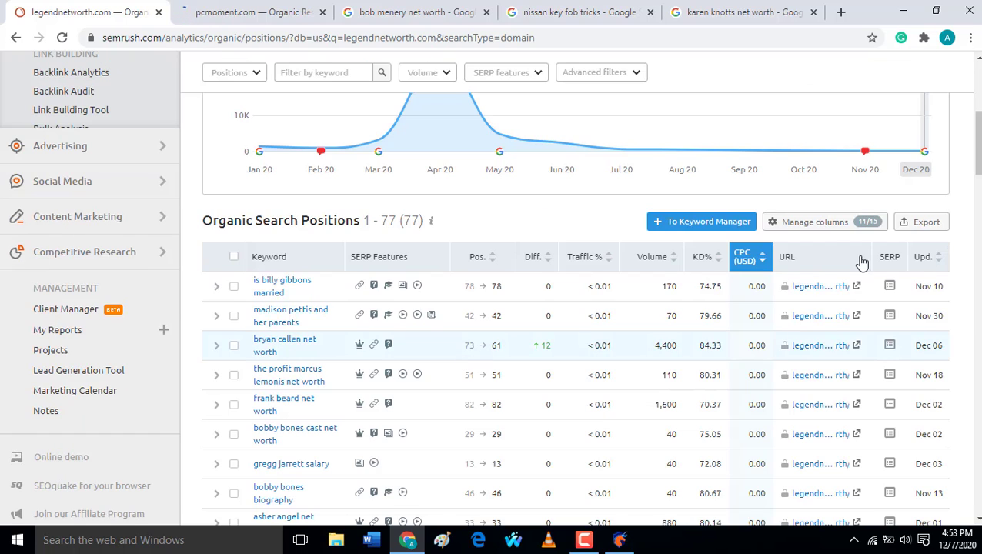
click(923, 224)
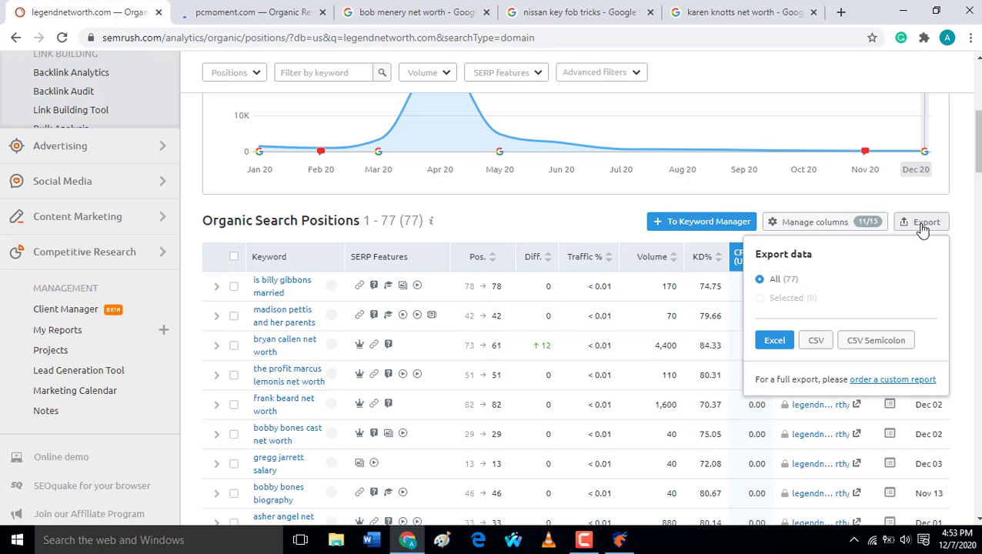
click(774, 342)
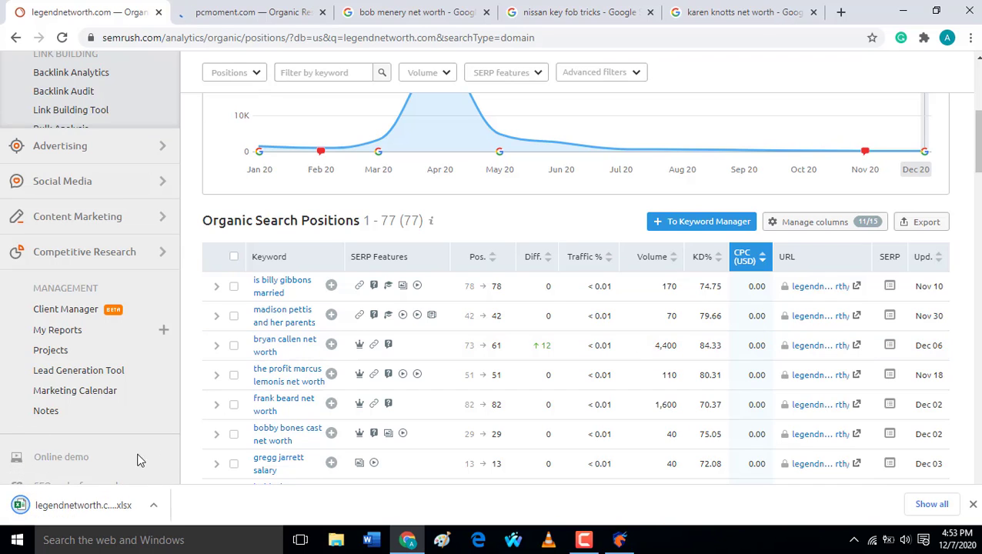
click(54, 509)
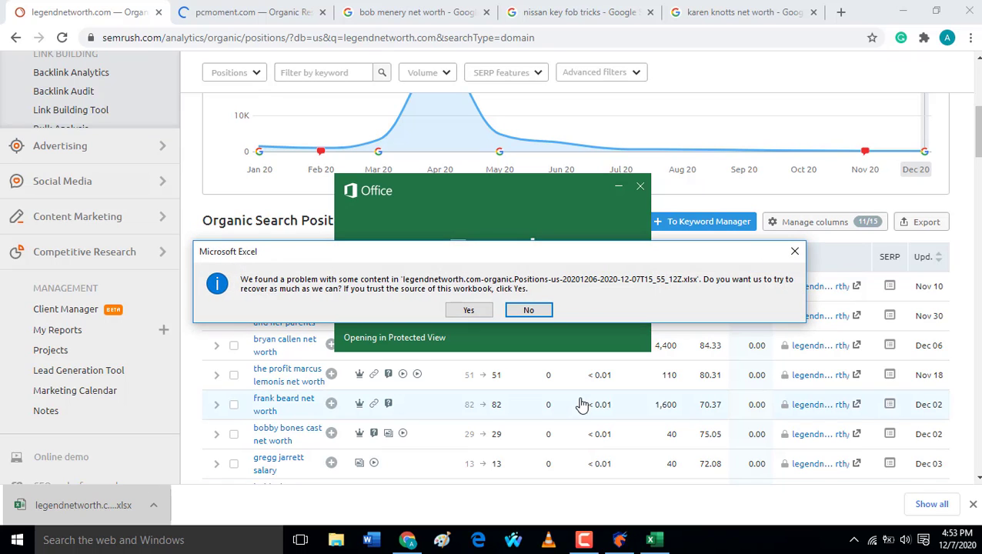
Recover the workbook content, enable editing, dismiss the repair report, and widen the Keyword column A.
click(476, 309)
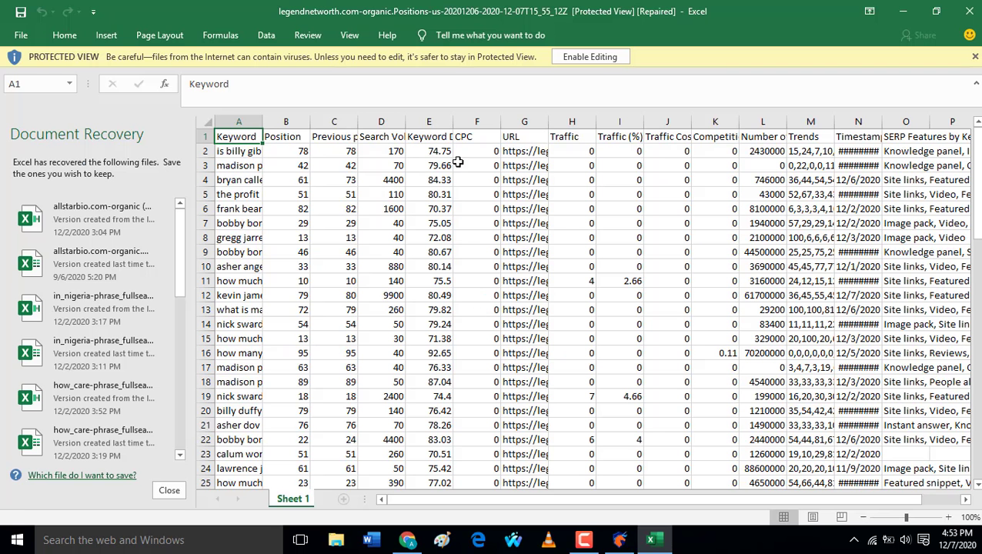
click(594, 57)
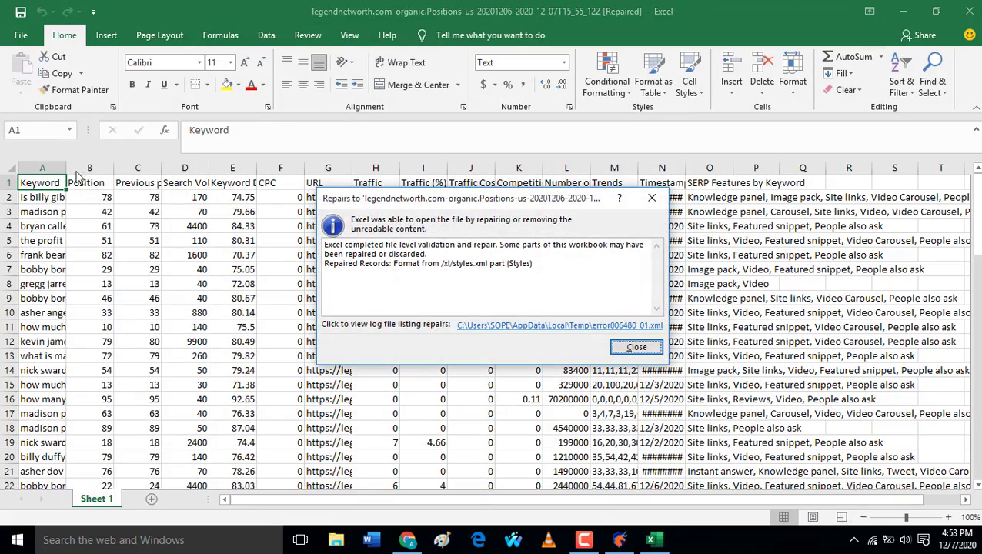
click(636, 347)
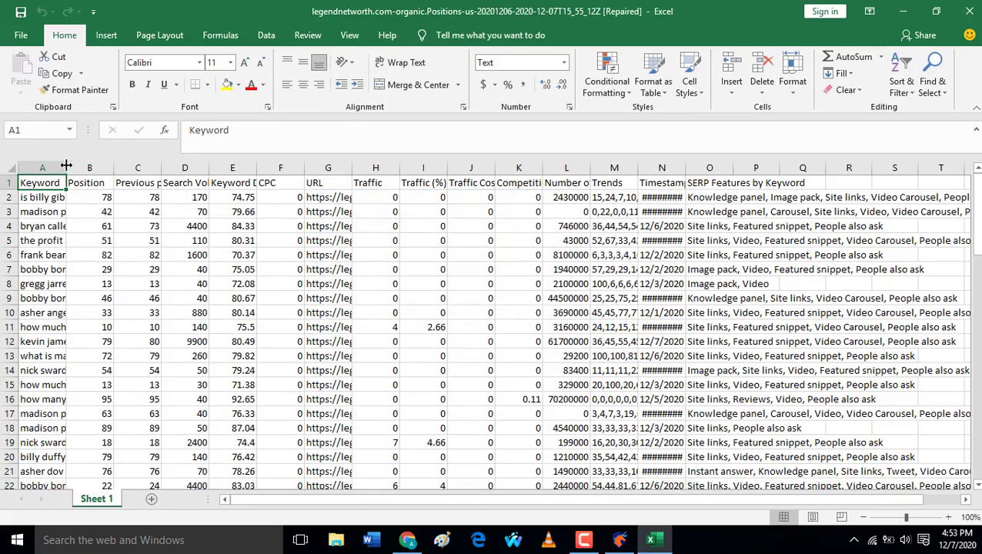
drag(69, 166, 137, 166)
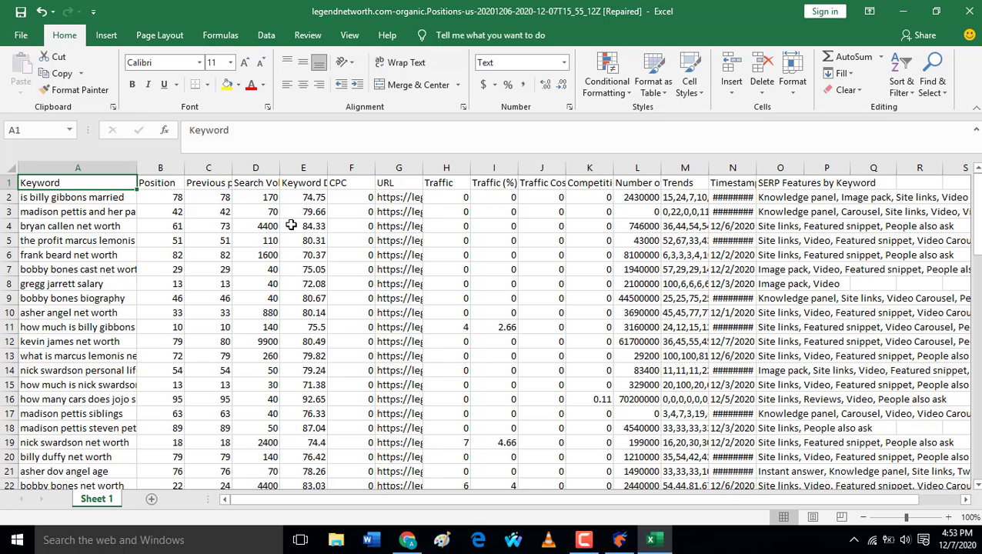
scroll(590, 314, down, 4)
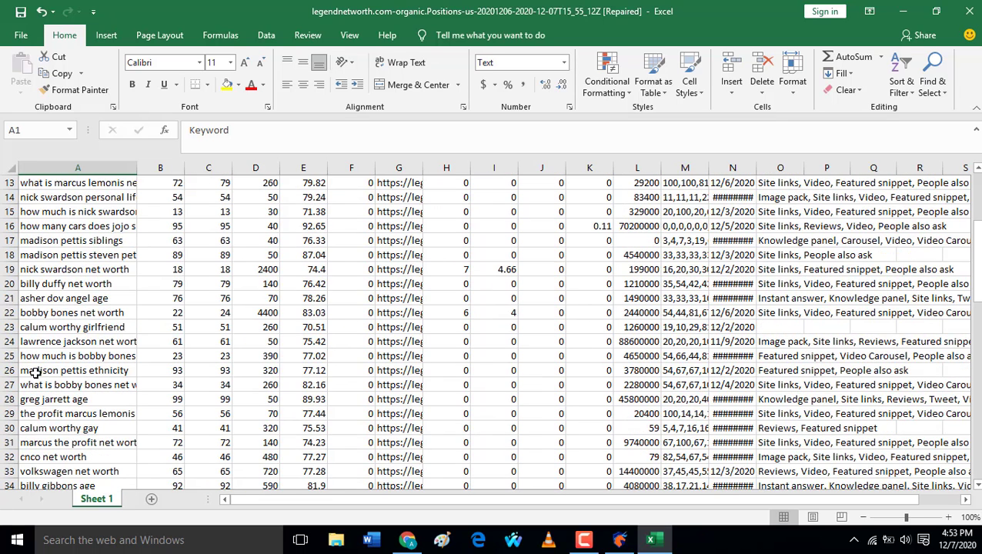
scroll(160, 348, down, 4)
scroll(160, 347, up, 8)
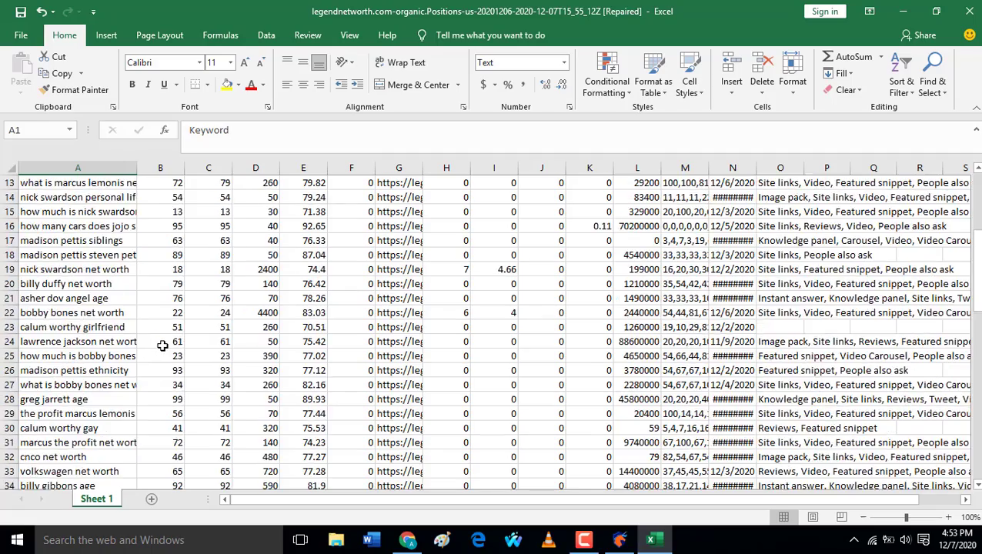